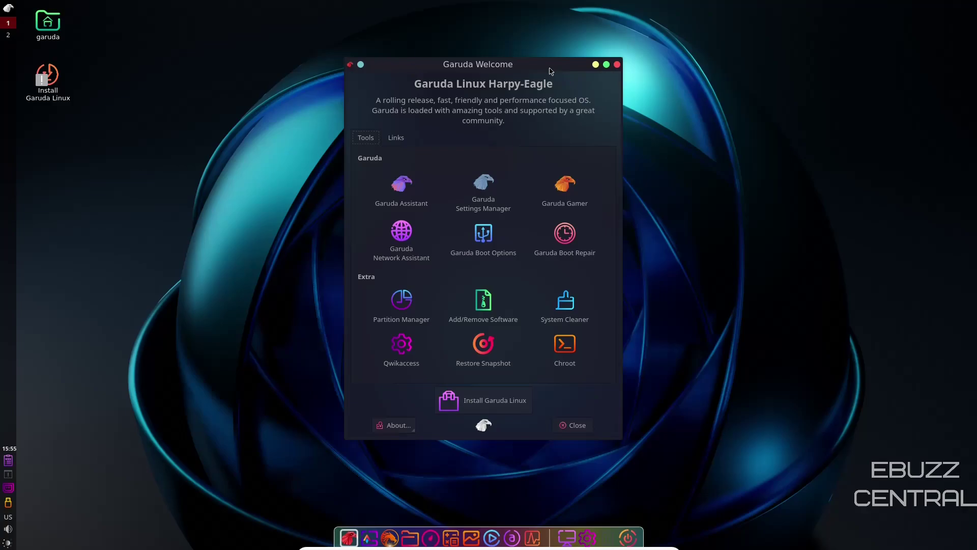
Step: Drag the Garuda Welcome window slightly up and to the left by its title bar
drag(543, 65, 516, 52)
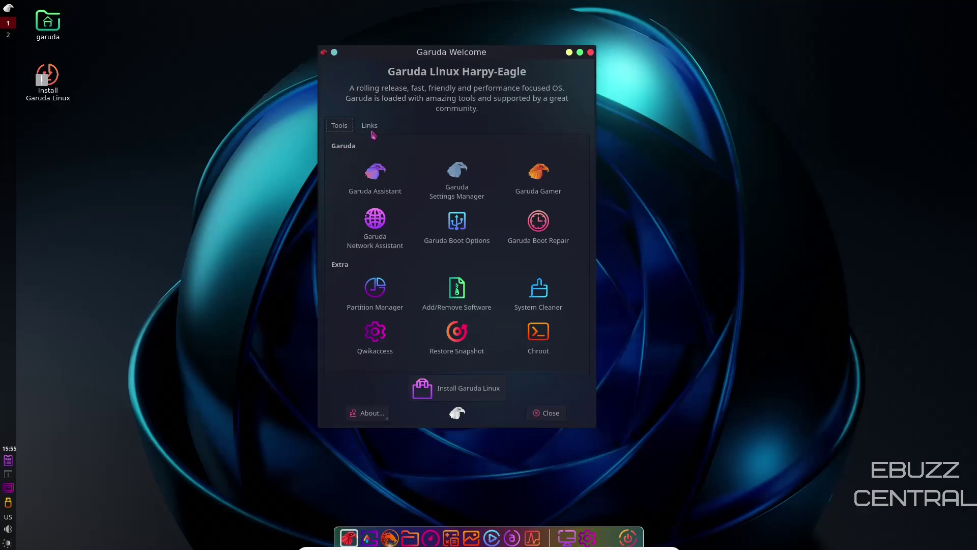
Step: Launch Garuda Assistant from the Garuda Welcome tile, opening on its Maintenance tab
click(375, 174)
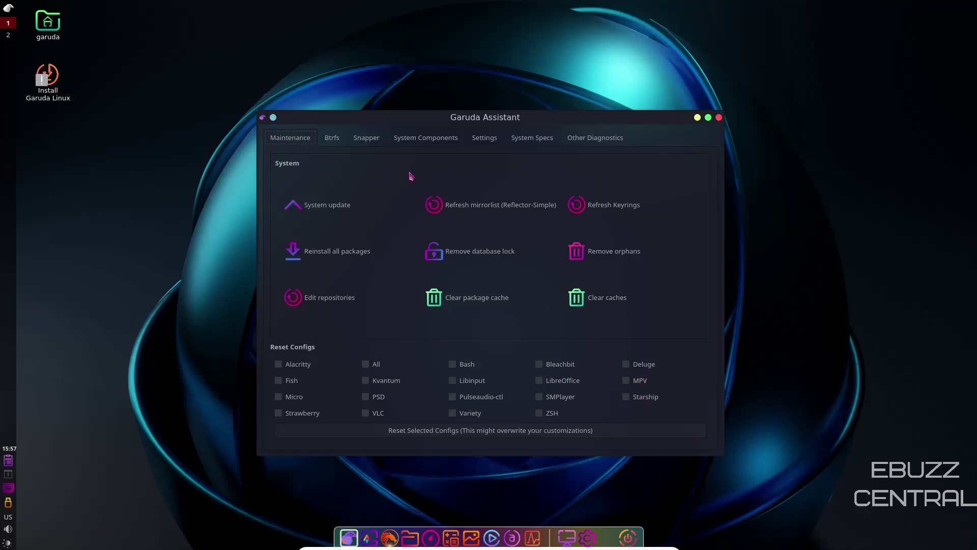
Step: Switch Garuda Assistant to the Btrfs tab showing timers and filesystem statistics
click(334, 139)
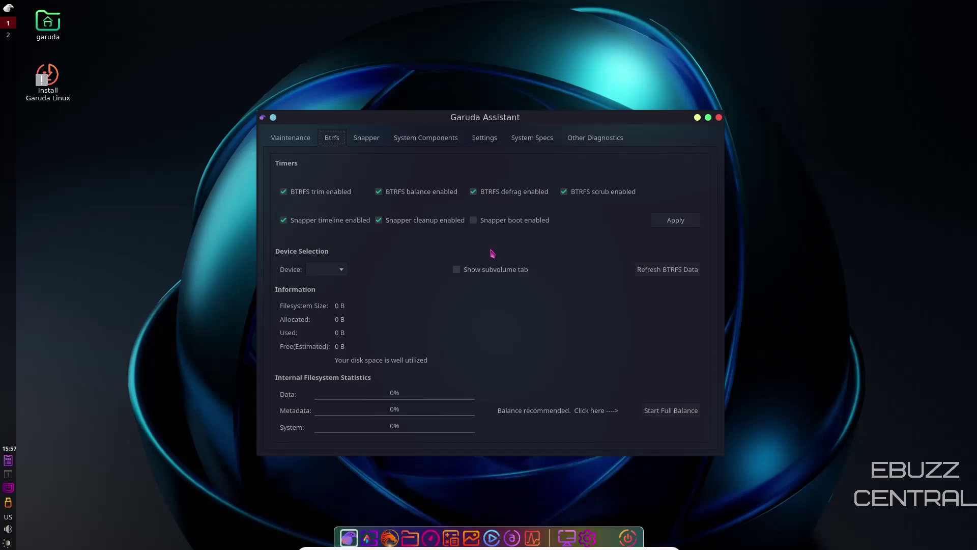
Step: Switch to the Snapper tab to see the root config's empty snapshot list
click(370, 139)
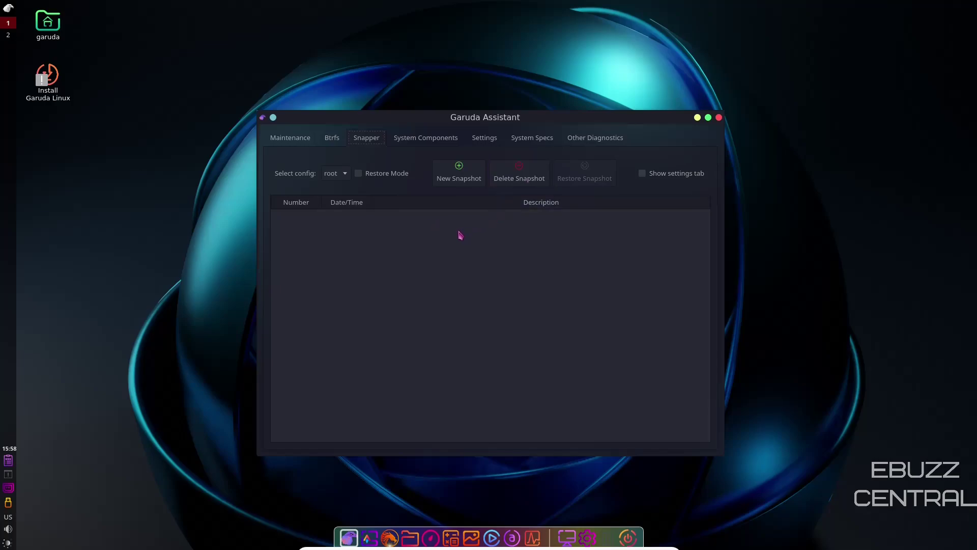
Step: Browse the System Components, Settings and System Specs pages of Garuda Assistant
click(415, 141)
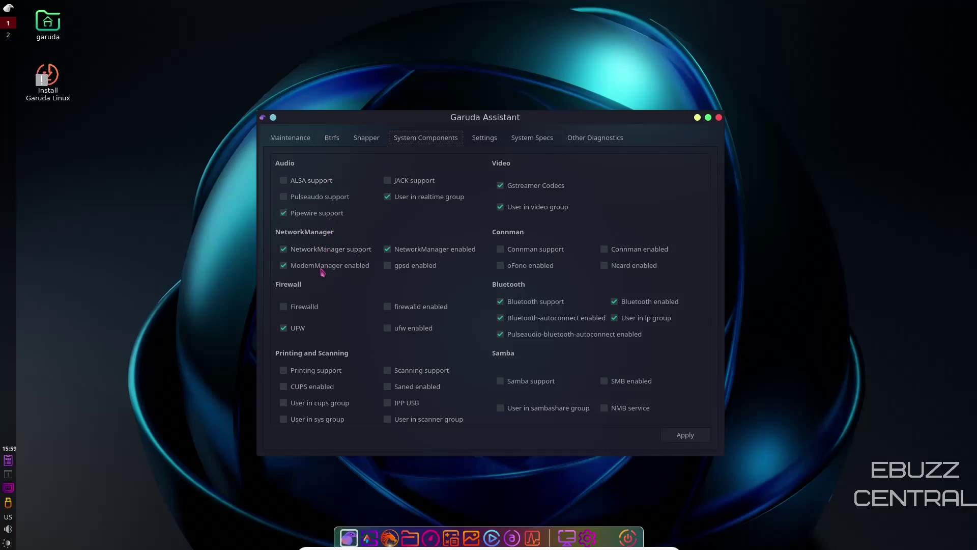
click(485, 142)
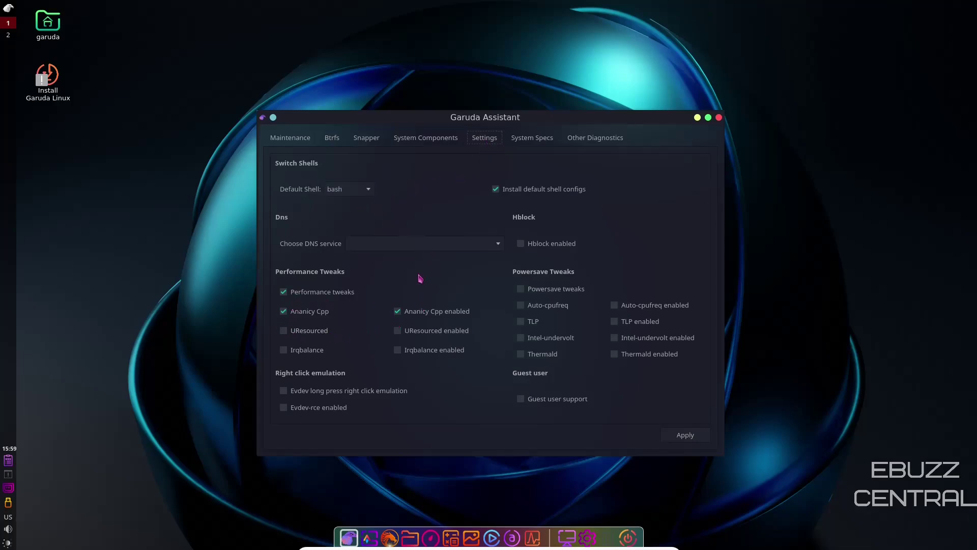
click(536, 142)
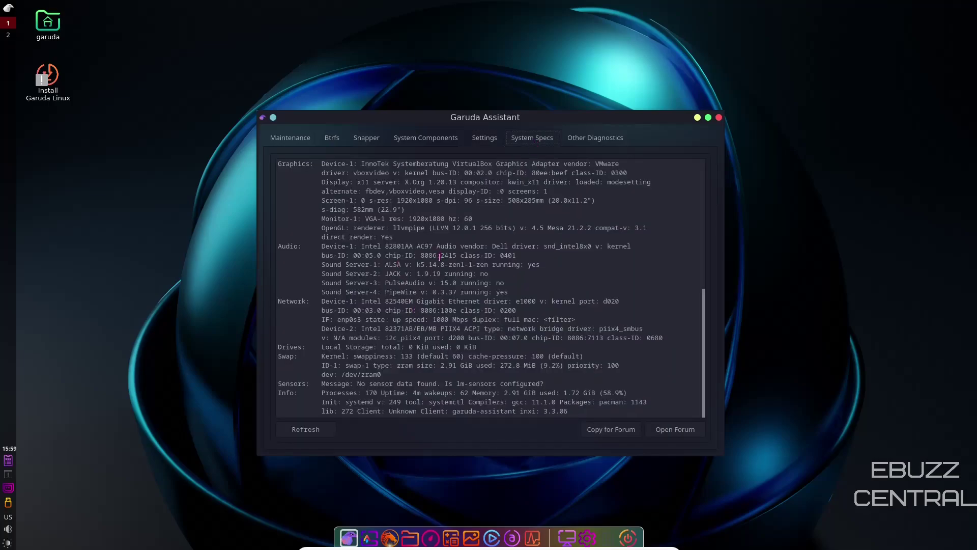
scroll(439, 257, up, 9)
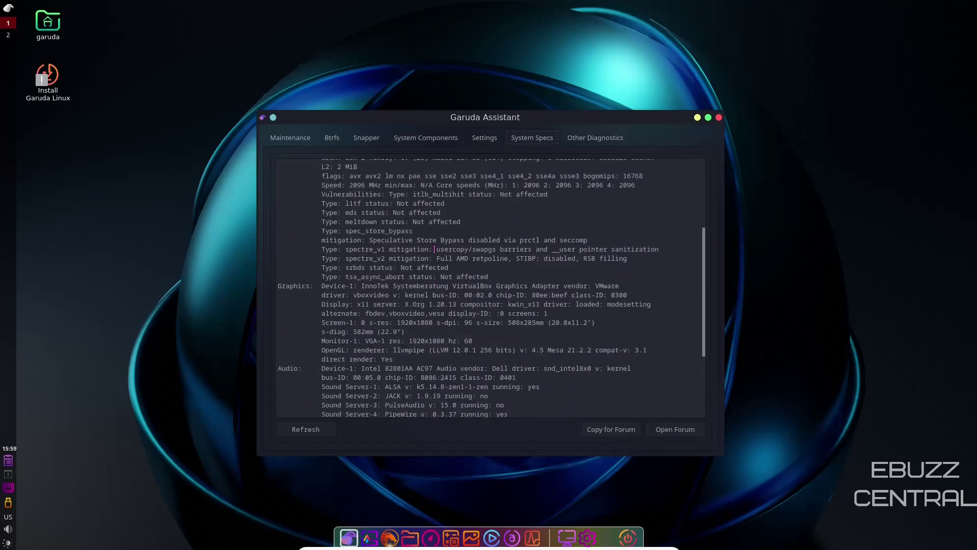
Step: View Other Diagnostics, return to Maintenance, and close Garuda Assistant
click(604, 144)
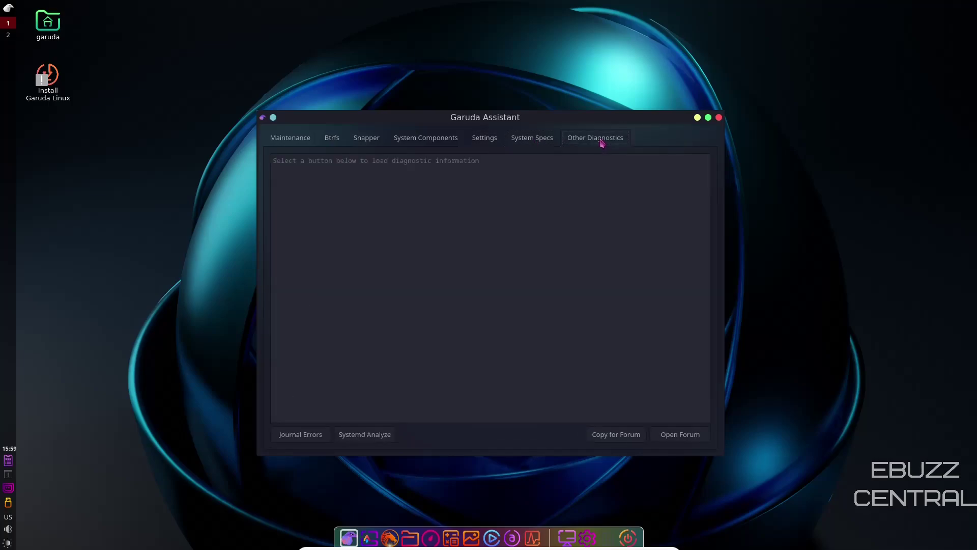
click(293, 145)
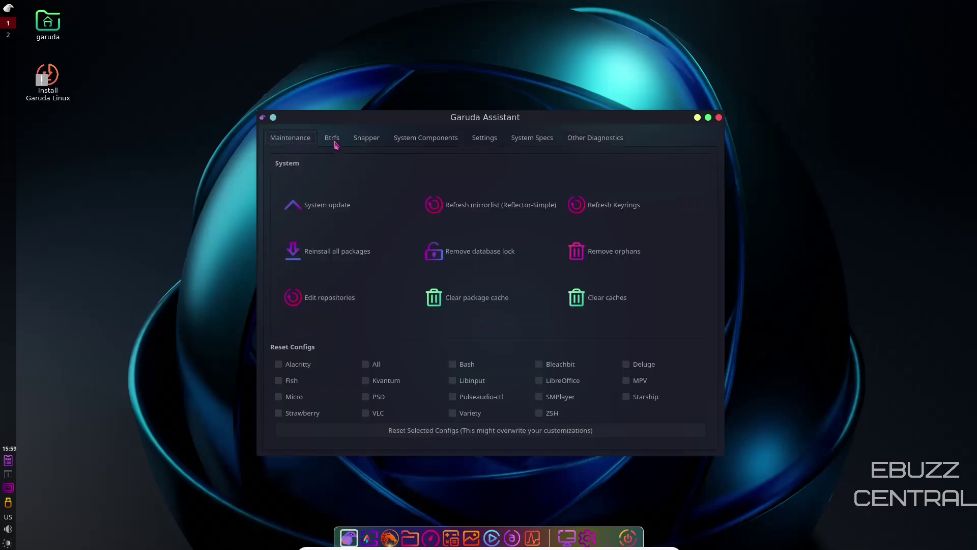
click(719, 117)
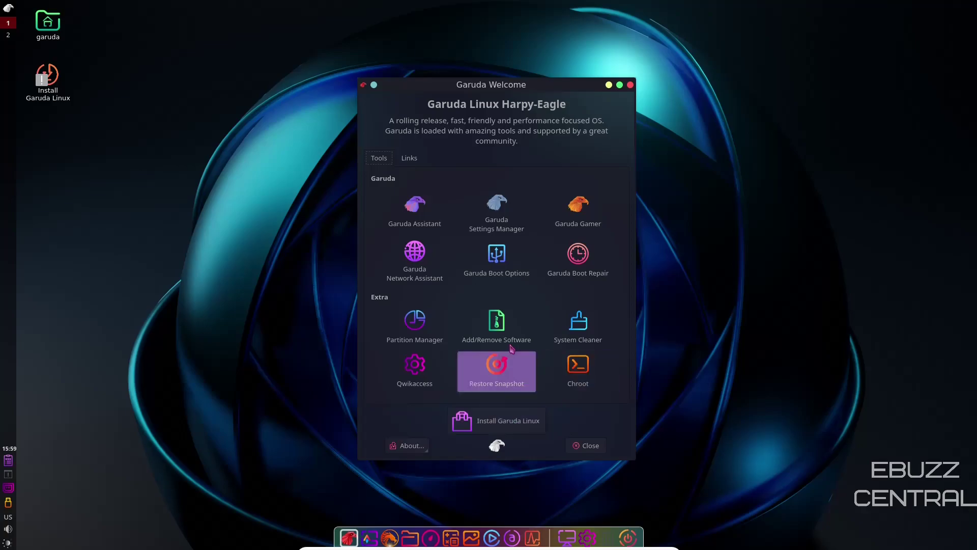
click(497, 327)
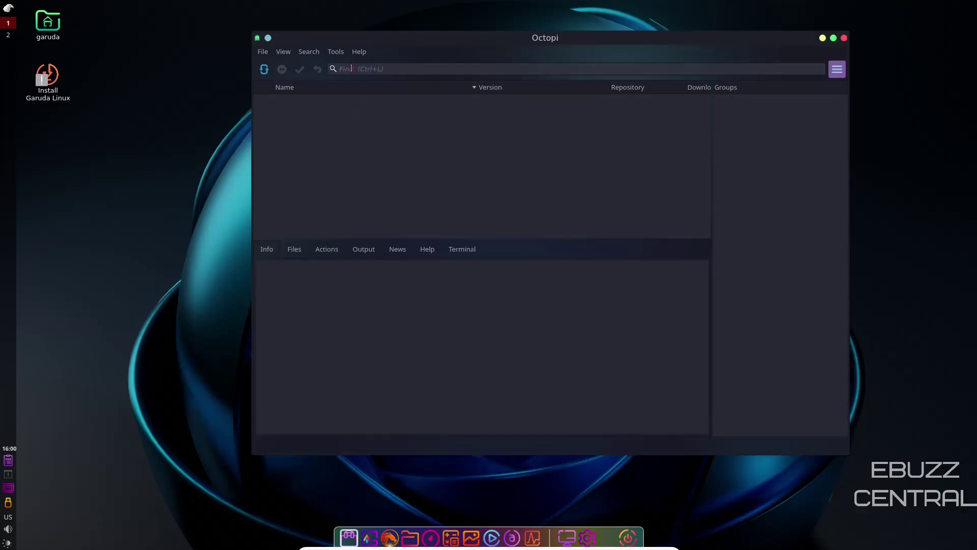
text(obs)
click(263, 53)
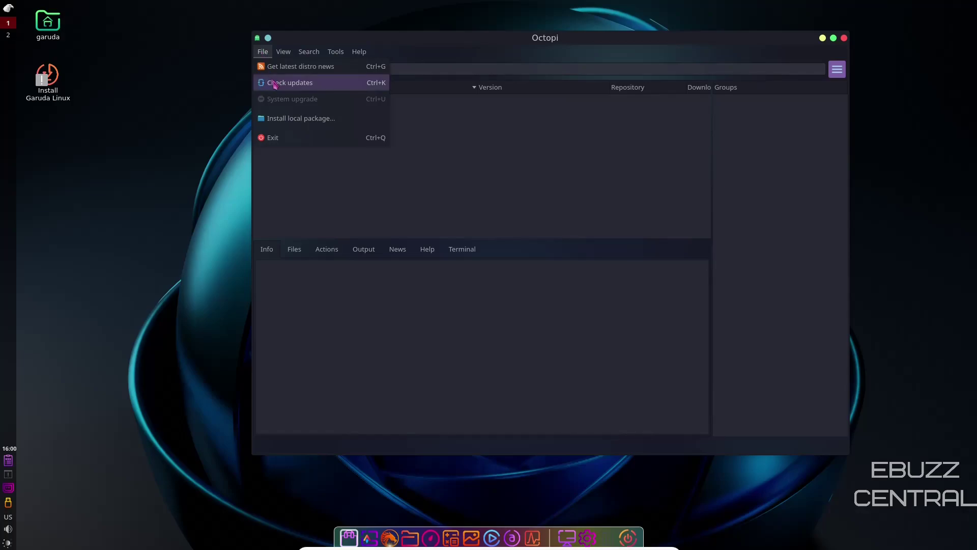
click(498, 157)
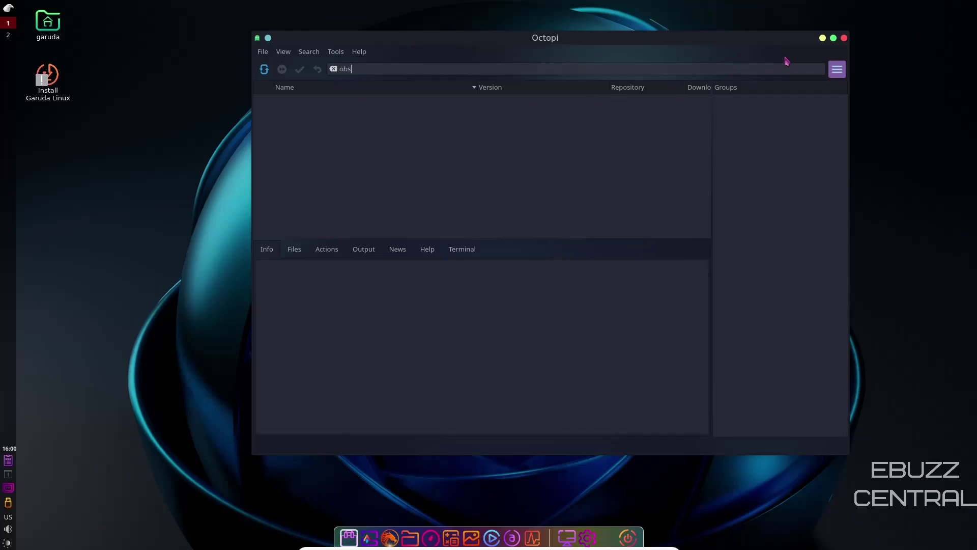
click(845, 40)
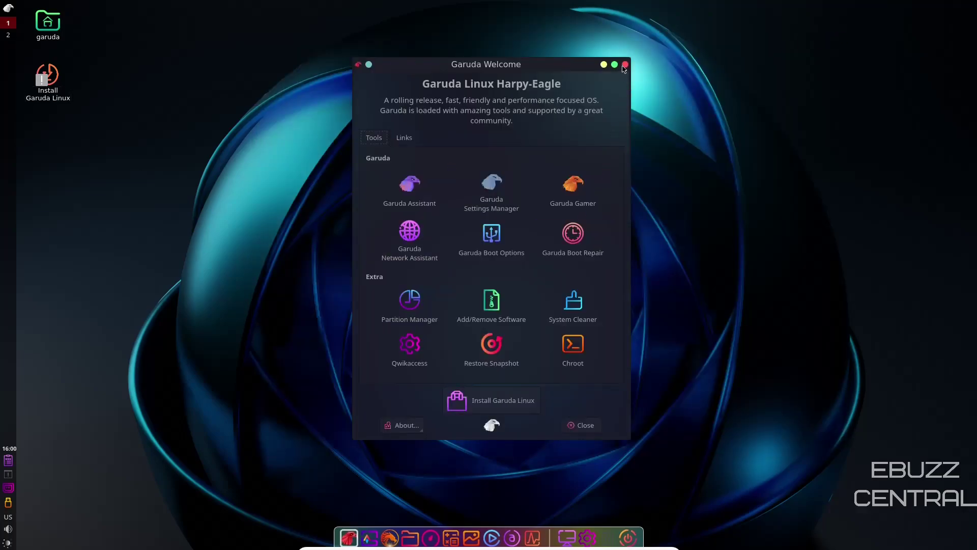
Step: Close Garuda Welcome and launch the FireDragon browser from the dock
click(625, 65)
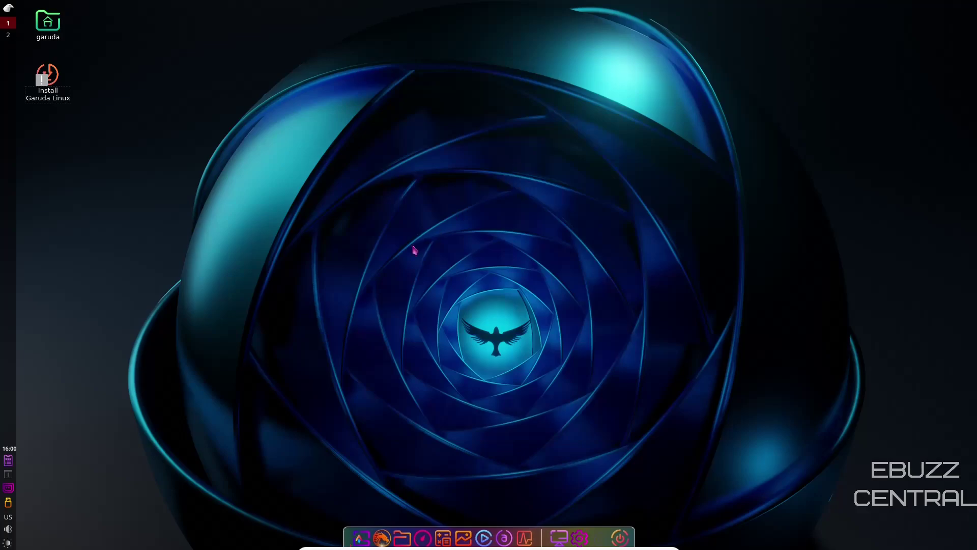
click(379, 535)
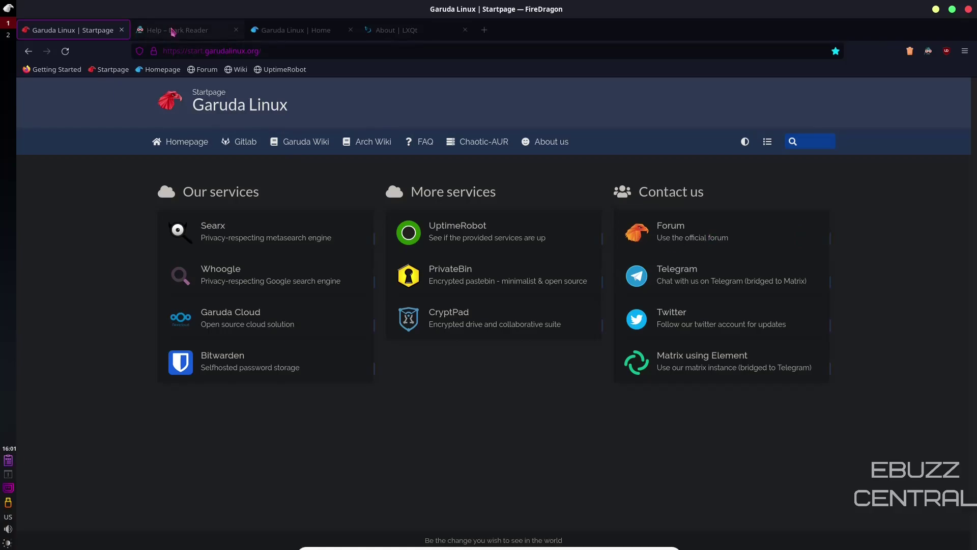
Step: Close the Dark Reader help and About LXQt tabs, then scroll the Garuda home page
click(173, 32)
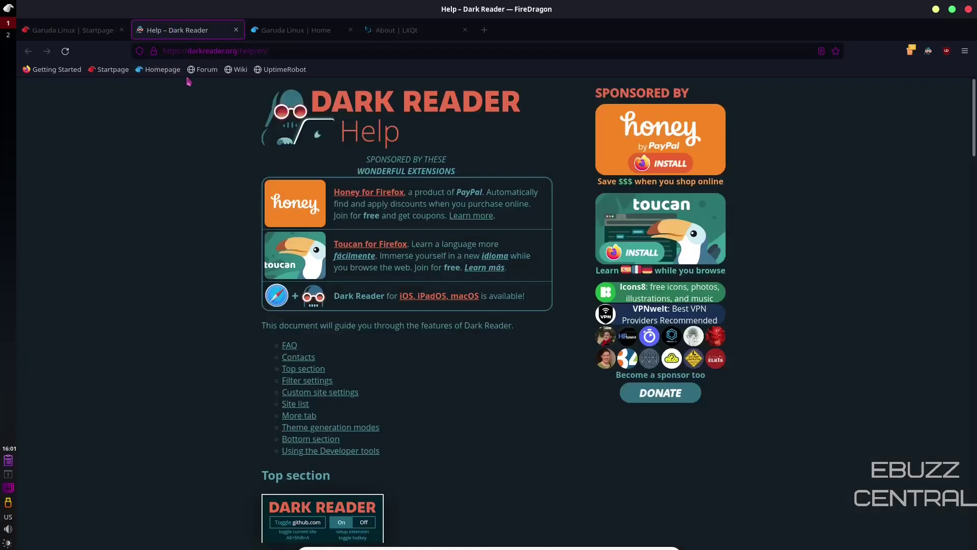
click(237, 30)
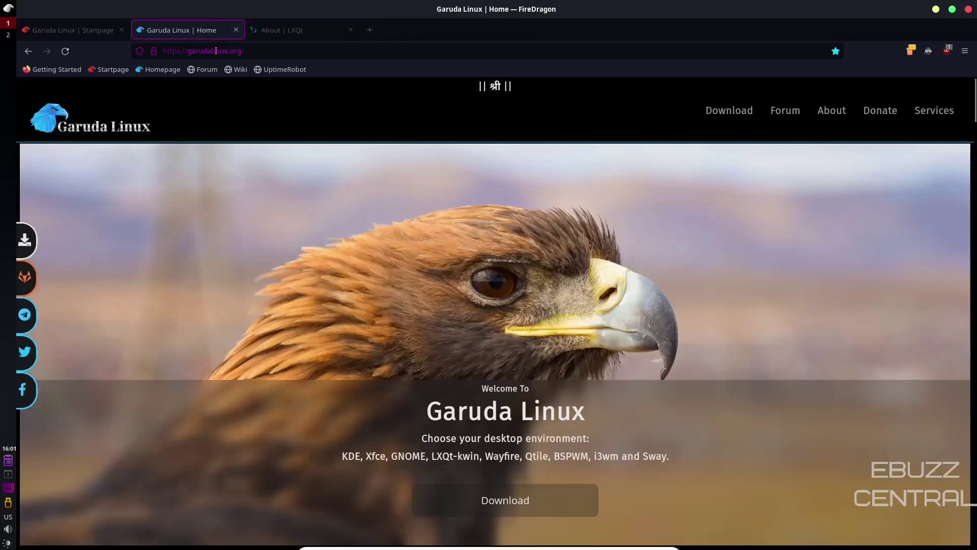
click(289, 32)
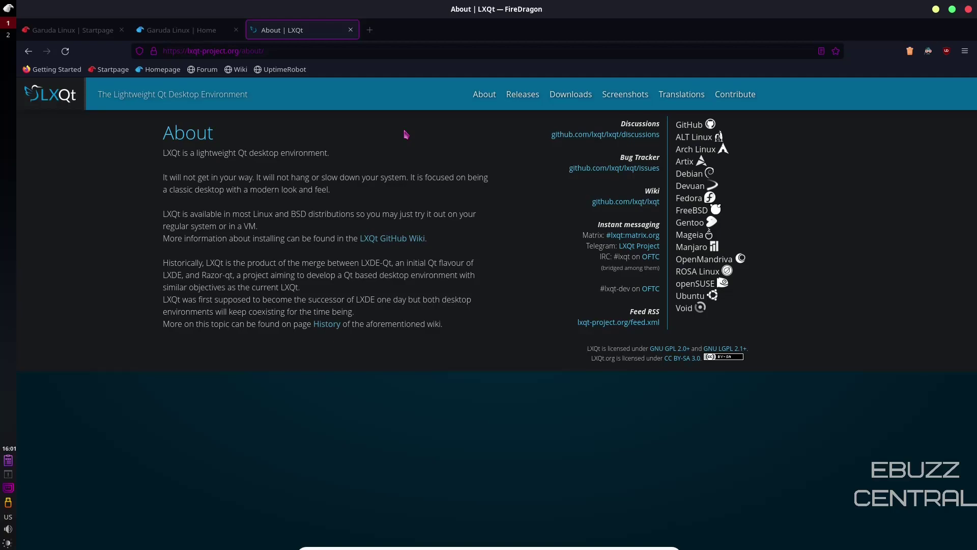
click(350, 30)
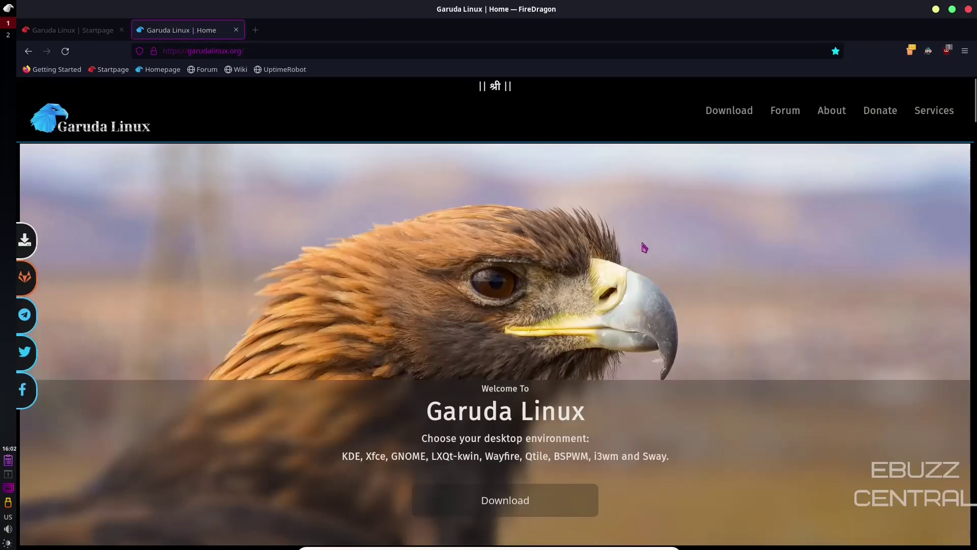
scroll(523, 312, down, 5)
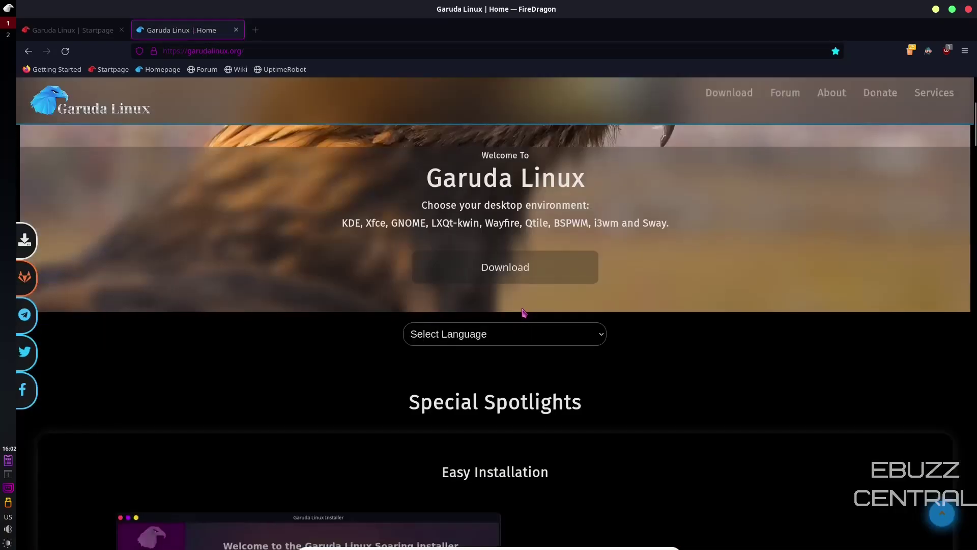
scroll(544, 291, down, 3)
scroll(544, 291, up, 8)
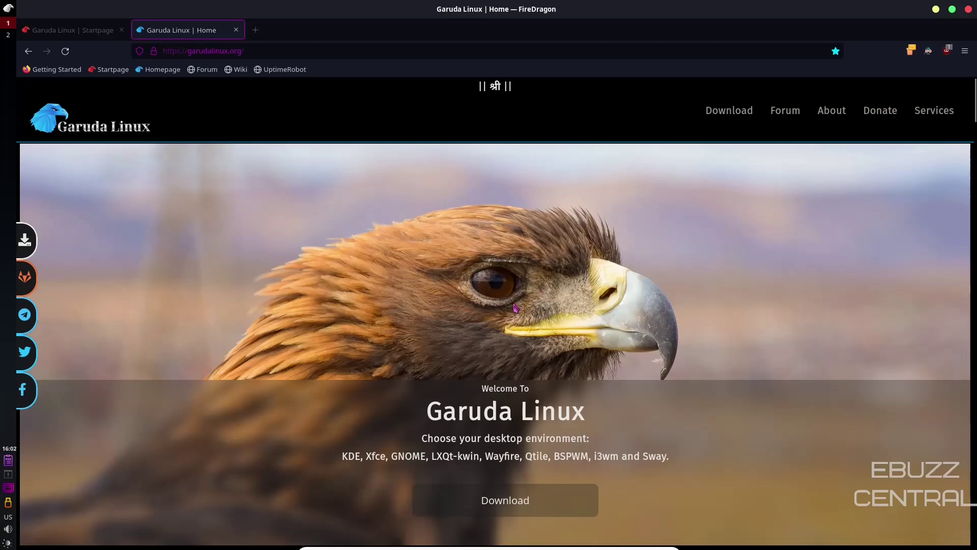
Step: Close the home page tab, search the web for 'ebuzz central', then close FireDragon
click(237, 30)
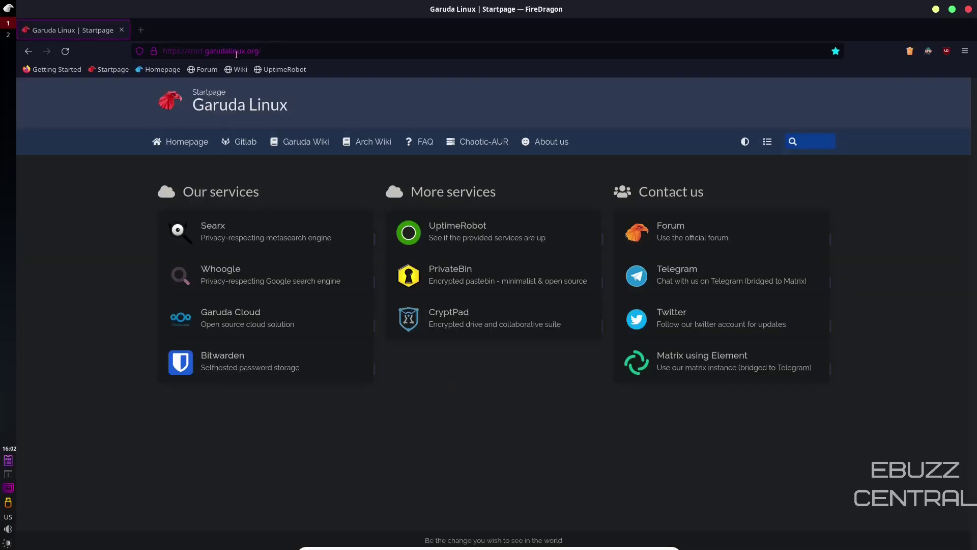
click(265, 51)
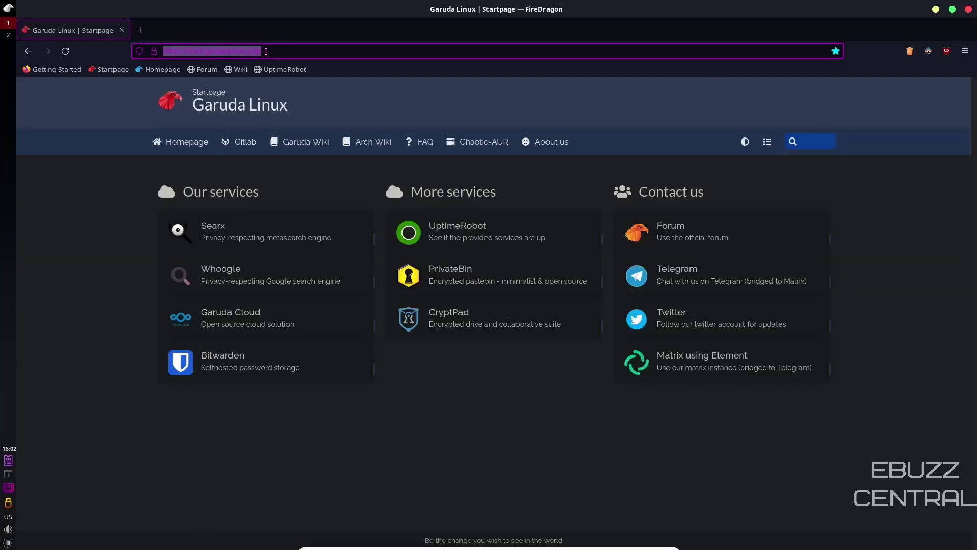
text(ebu)
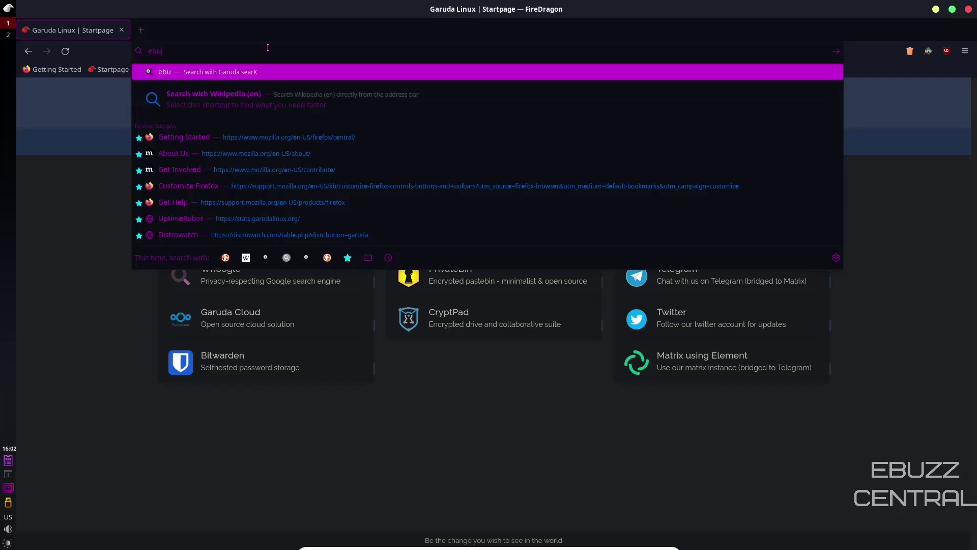
text(zz central)
key(Return)
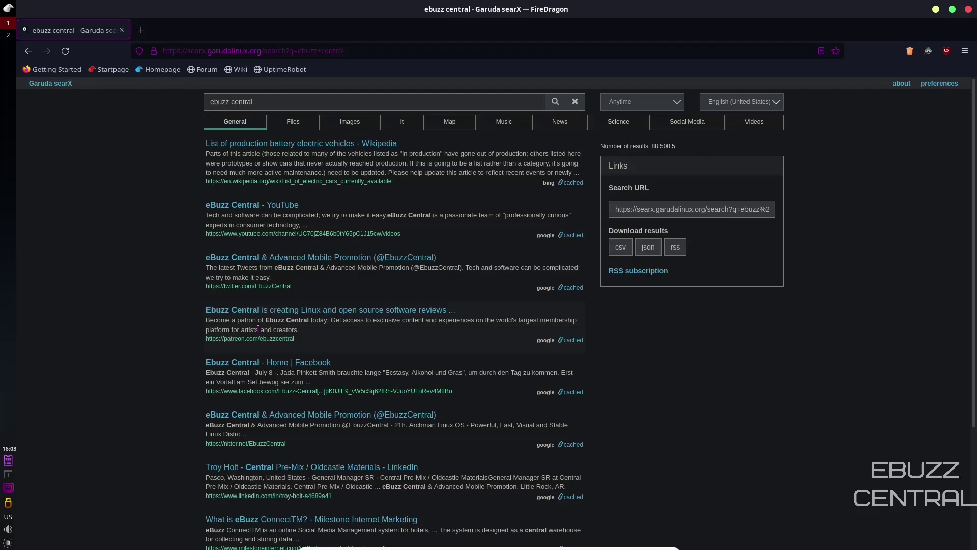
click(970, 11)
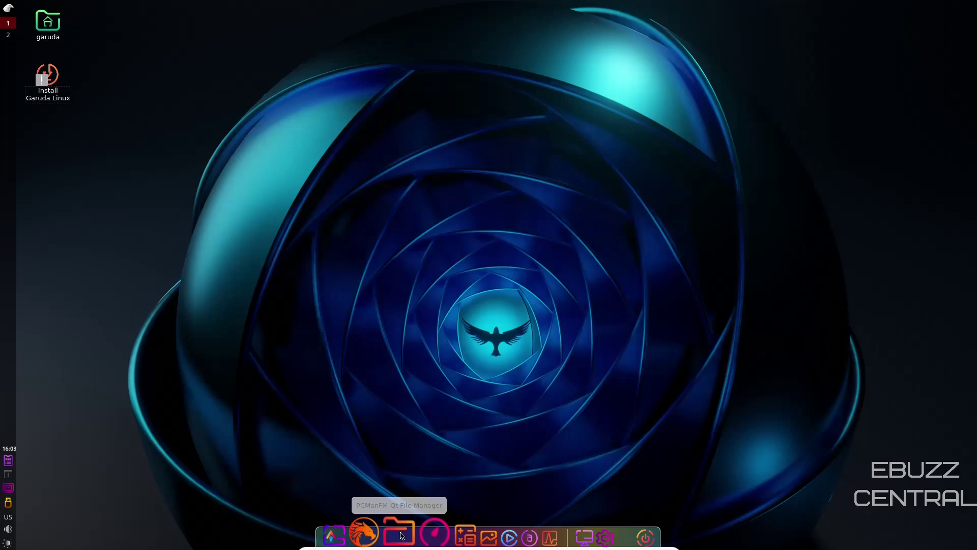
Step: Open PCManFM-Qt on the garuda home folder, view Help > About, and move the window right
click(401, 533)
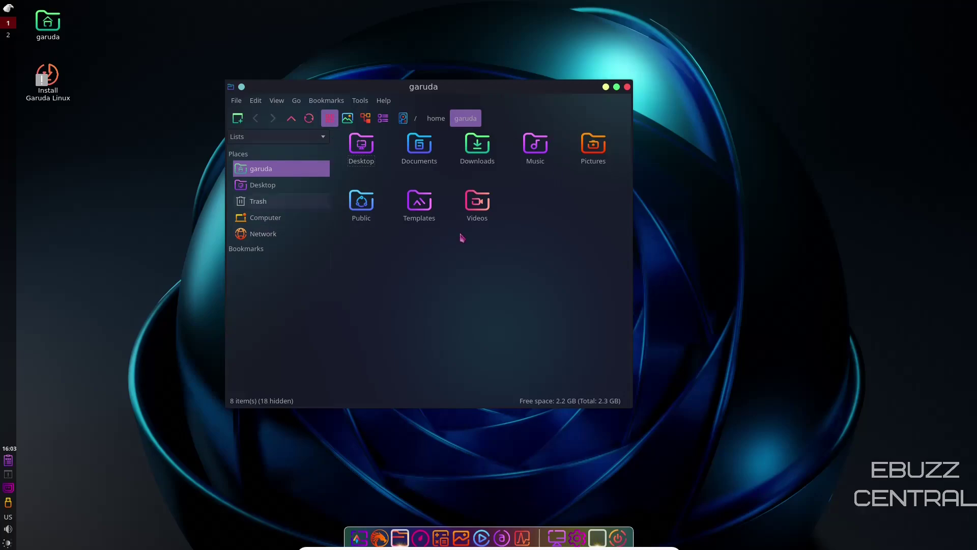
click(385, 102)
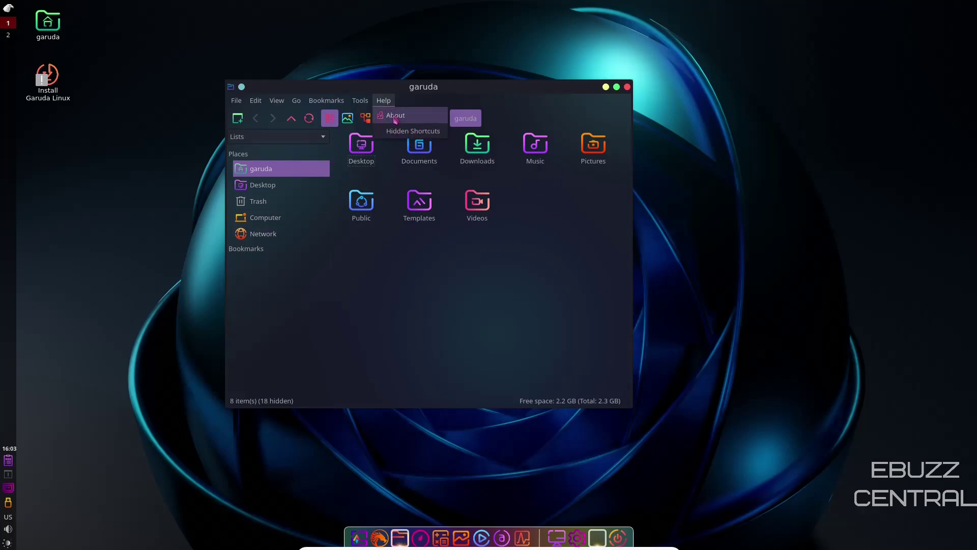
click(395, 116)
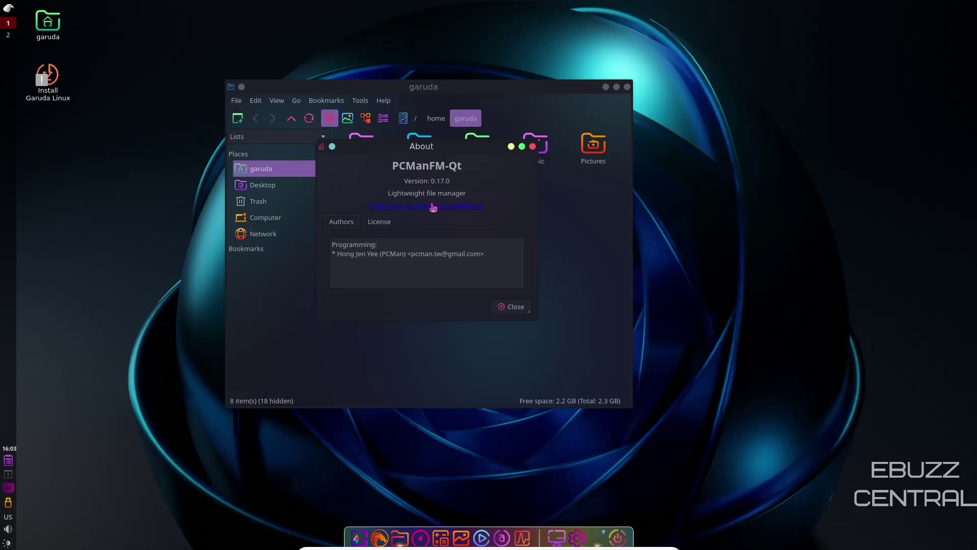
click(514, 308)
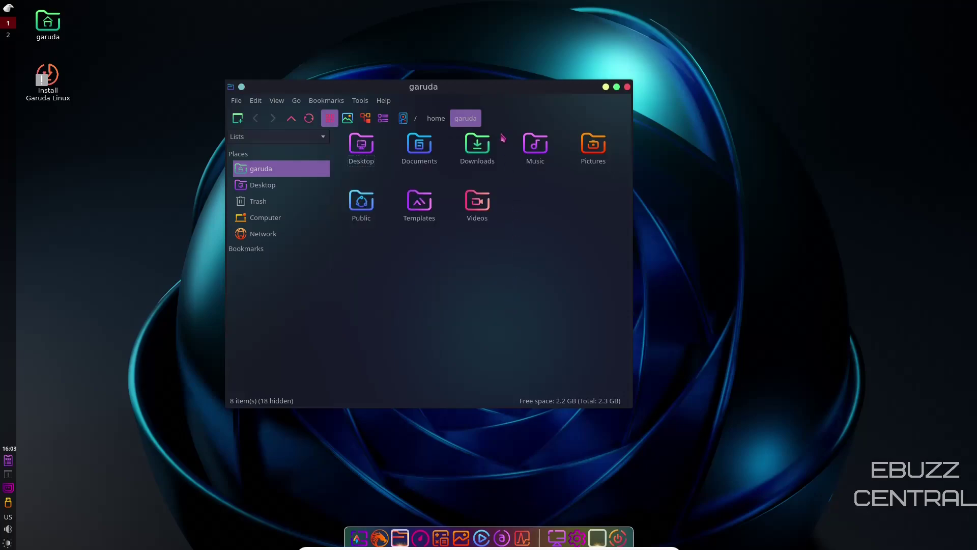
mouse_move(488, 93)
mouse_down()
mouse_move(541, 133)
mouse_move(618, 67)
mouse_move(545, 165)
mouse_move(496, 81)
mouse_move(489, 153)
mouse_move(509, 109)
mouse_move(478, 163)
mouse_move(438, 132)
mouse_move(461, 87)
mouse_move(507, 94)
mouse_up()
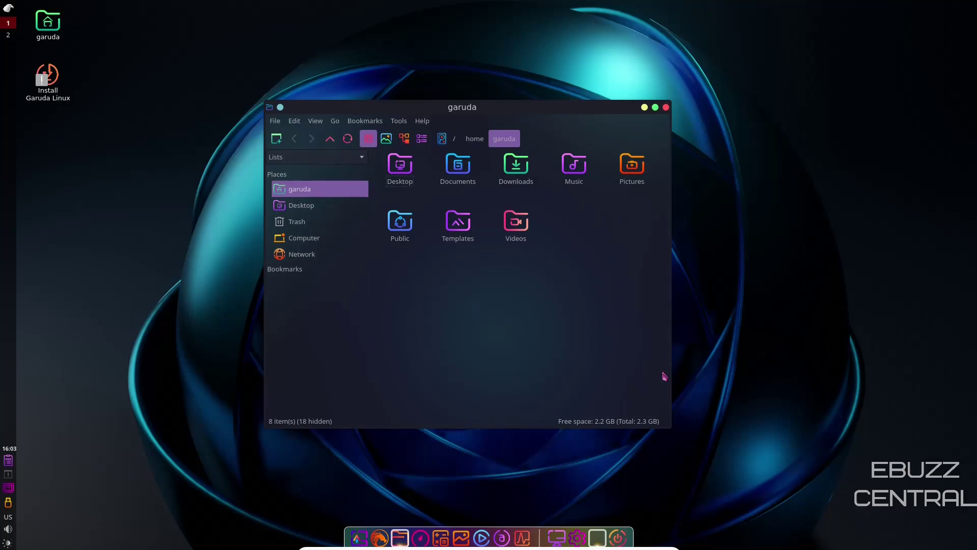
mouse_move(571, 113)
mouse_down()
mouse_move(804, 120)
mouse_move(540, 134)
mouse_move(585, 106)
mouse_up()
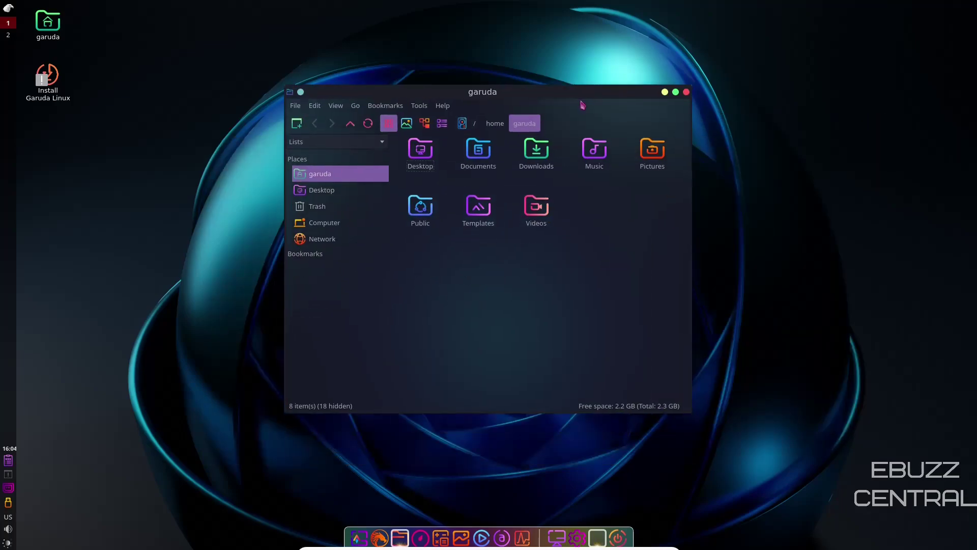
Step: Close PCManFM-Qt, launch Stacer from the dock, and move its window slightly up-left
click(686, 92)
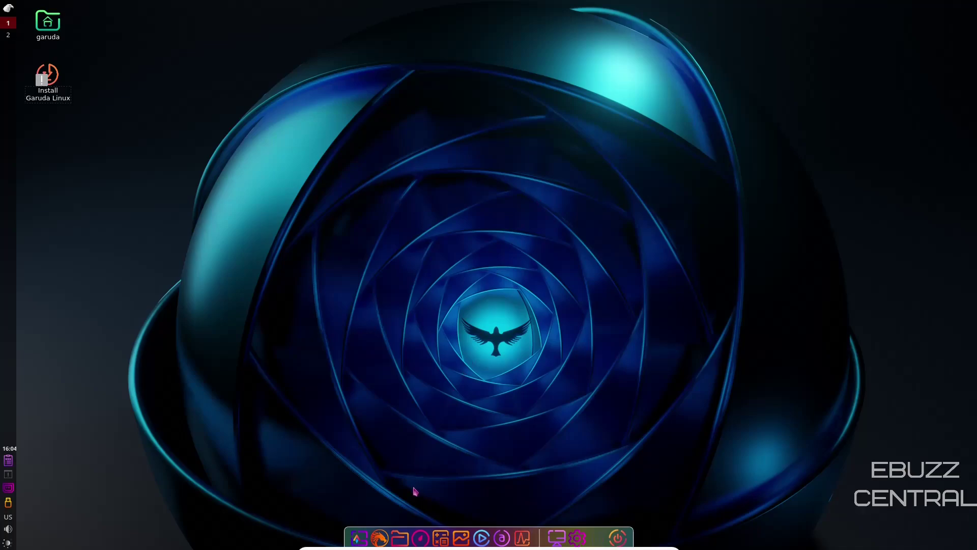
click(420, 538)
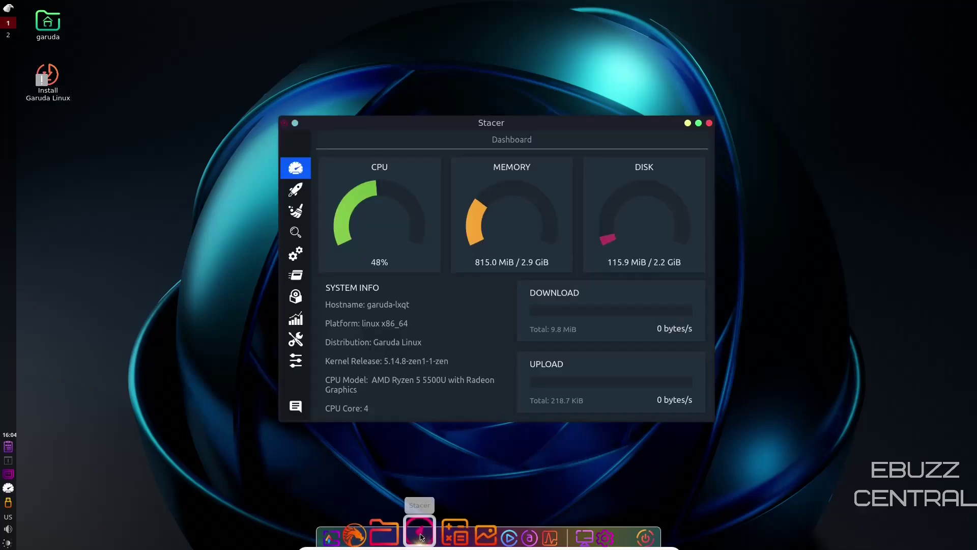
drag(545, 122, 500, 53)
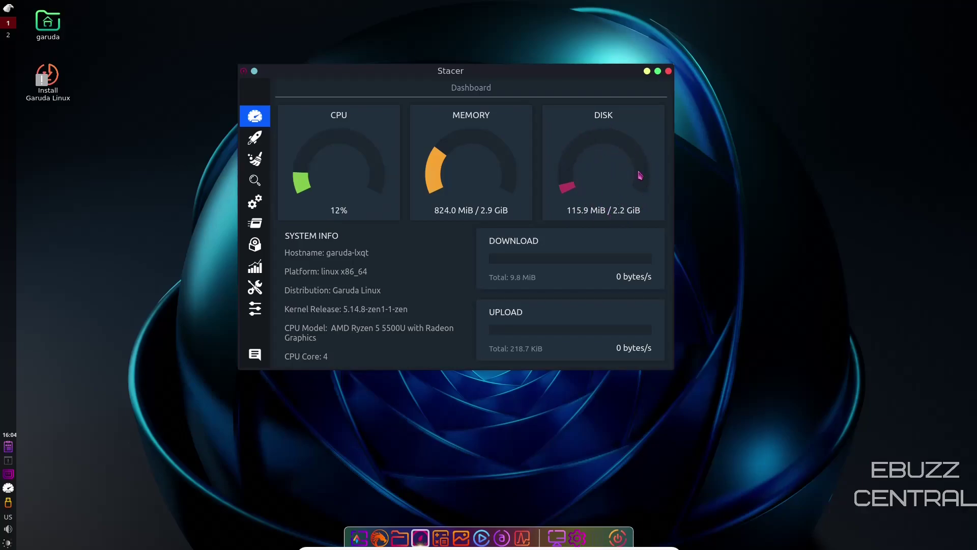
Step: Switch Stacer to its Startup Apps page listing 17 startup applications
click(254, 139)
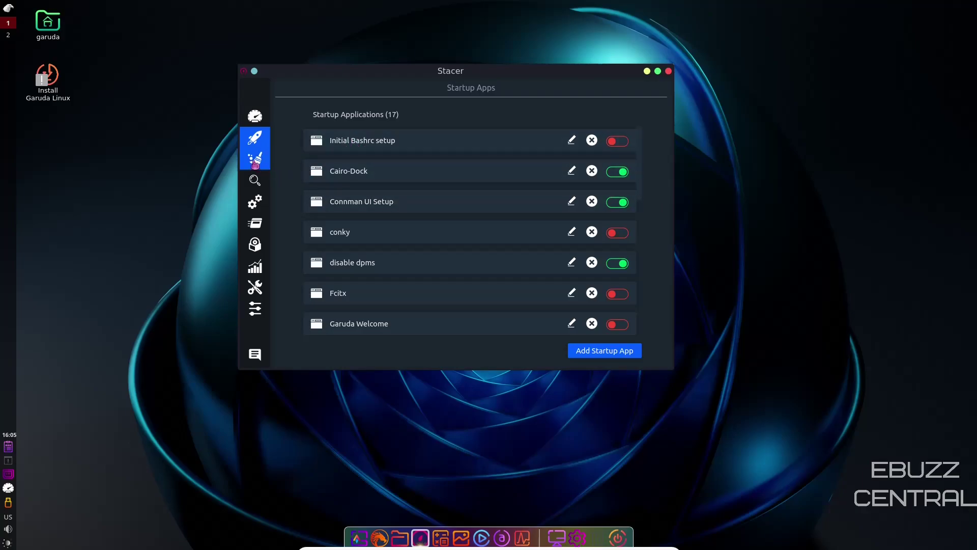
Step: View Stacer's System Cleaner and Search pages, then scroll through the 119 system services
click(255, 161)
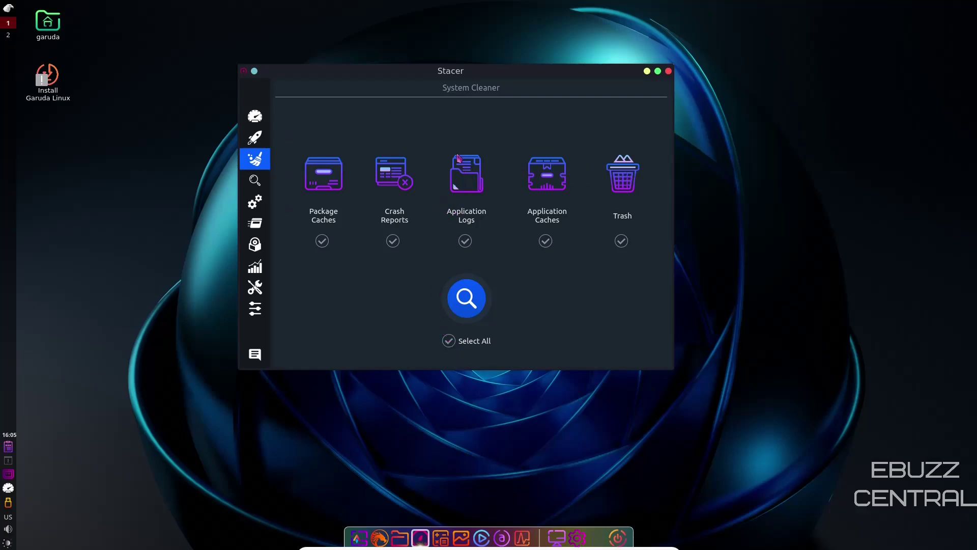
click(258, 184)
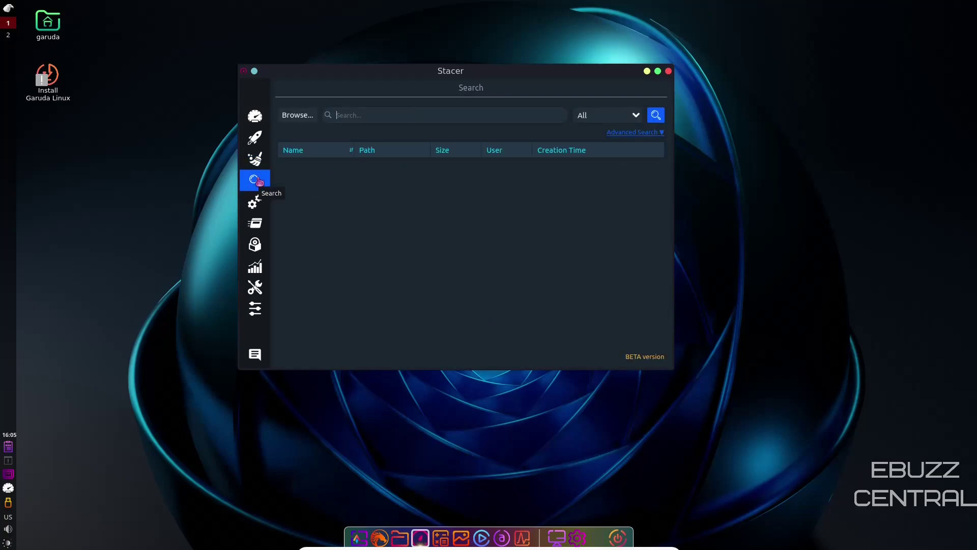
click(255, 202)
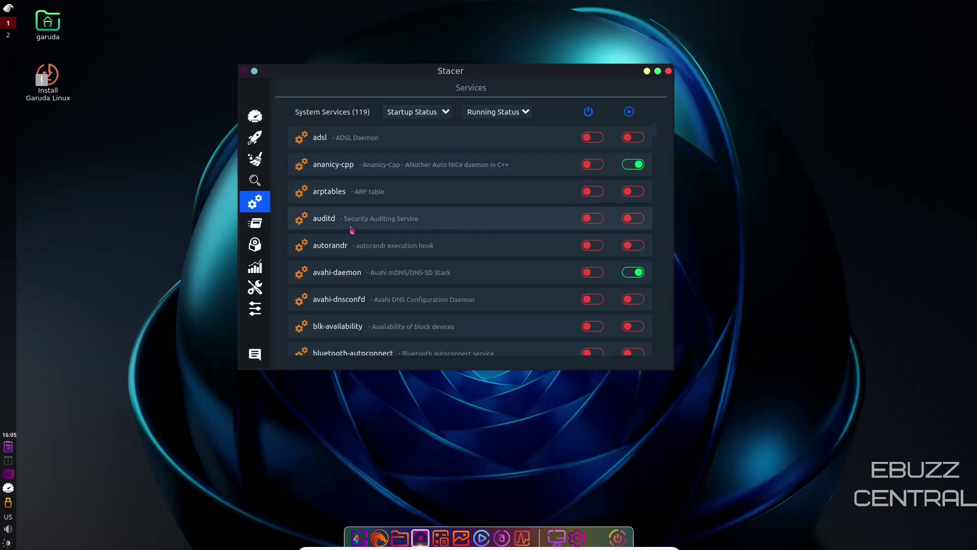
scroll(368, 239, down, 3)
scroll(369, 242, up, 3)
scroll(369, 243, down, 5)
scroll(369, 245, down, 15)
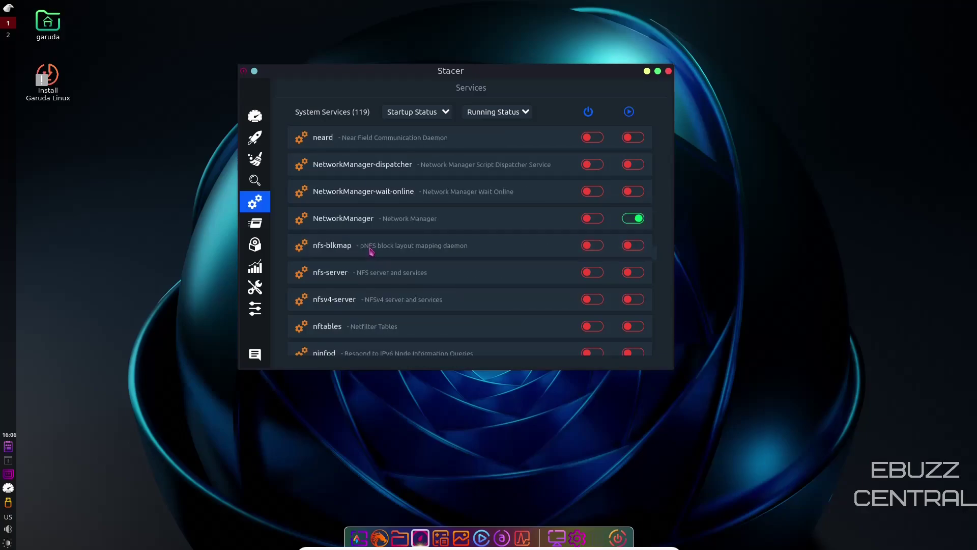
scroll(370, 249, up, 15)
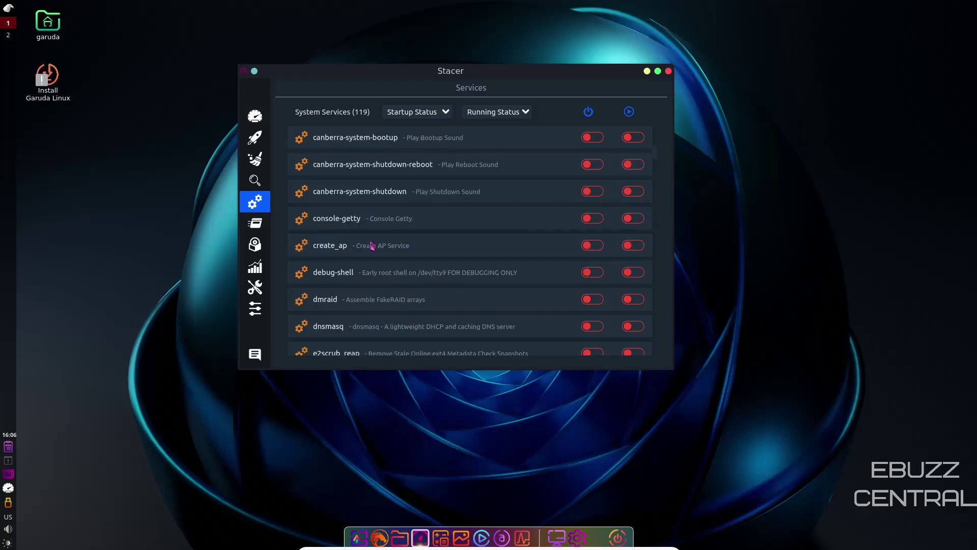
scroll(370, 246, up, 5)
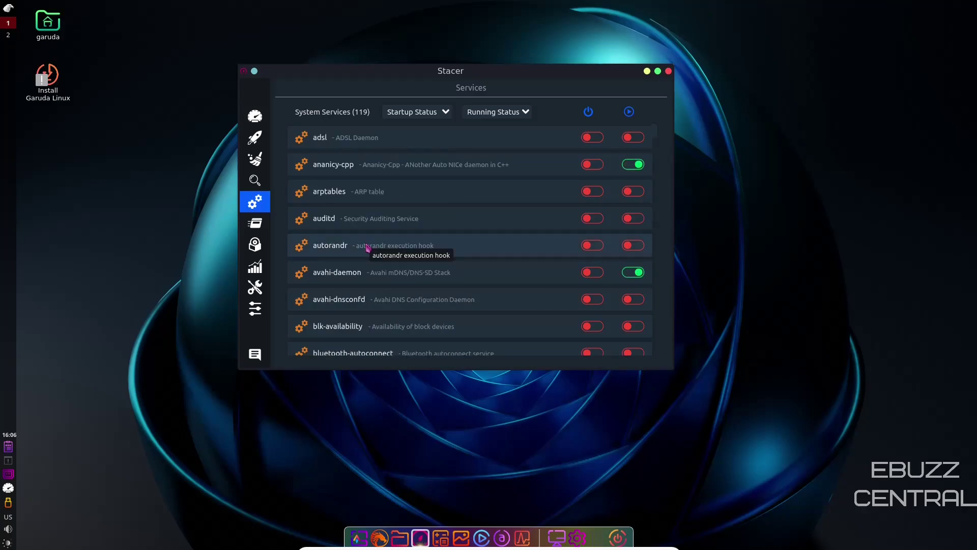
Step: Browse Stacer's running processes and scroll the installed packages list in Uninstaller
click(259, 228)
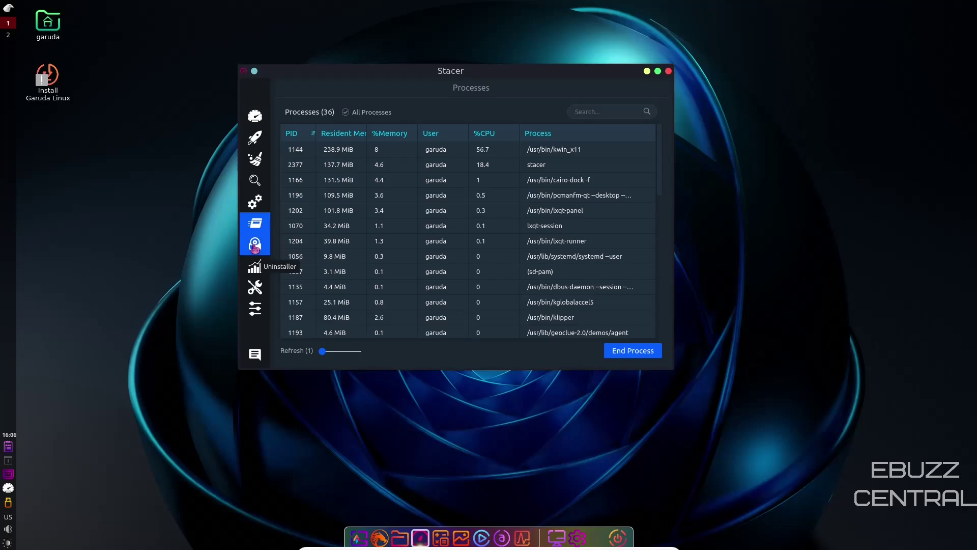
click(255, 247)
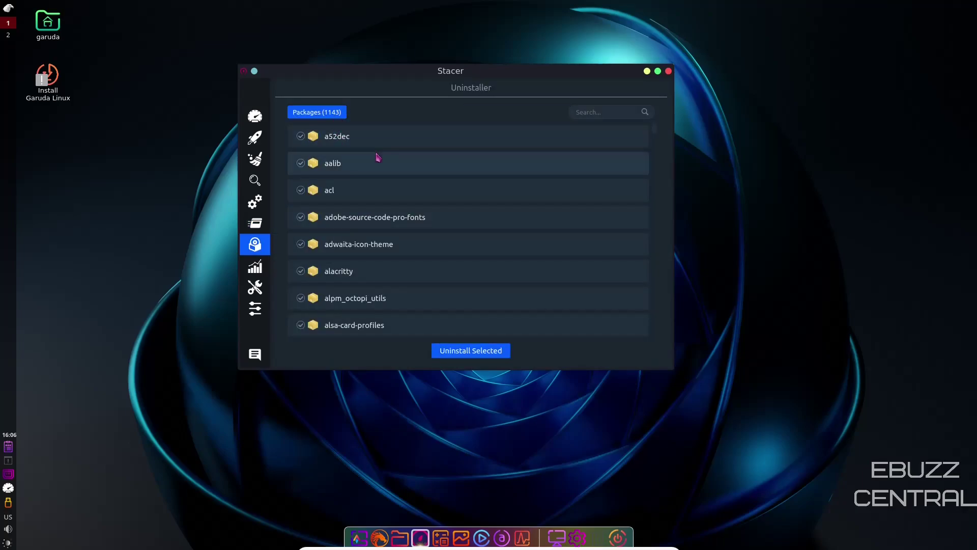
scroll(403, 202, down, 10)
scroll(404, 202, down, 5)
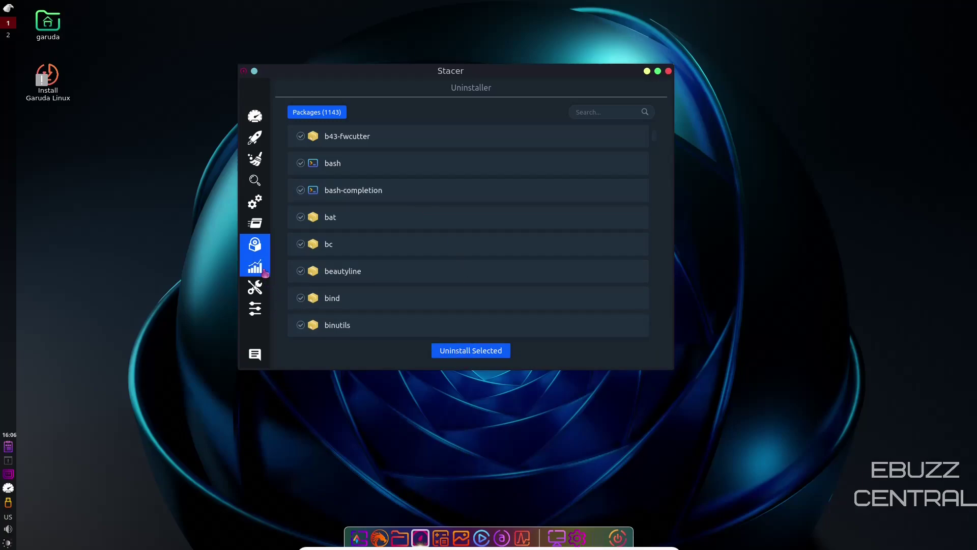
Step: Scroll through the CPU, load average and disk history graphs on the Resources page
click(255, 266)
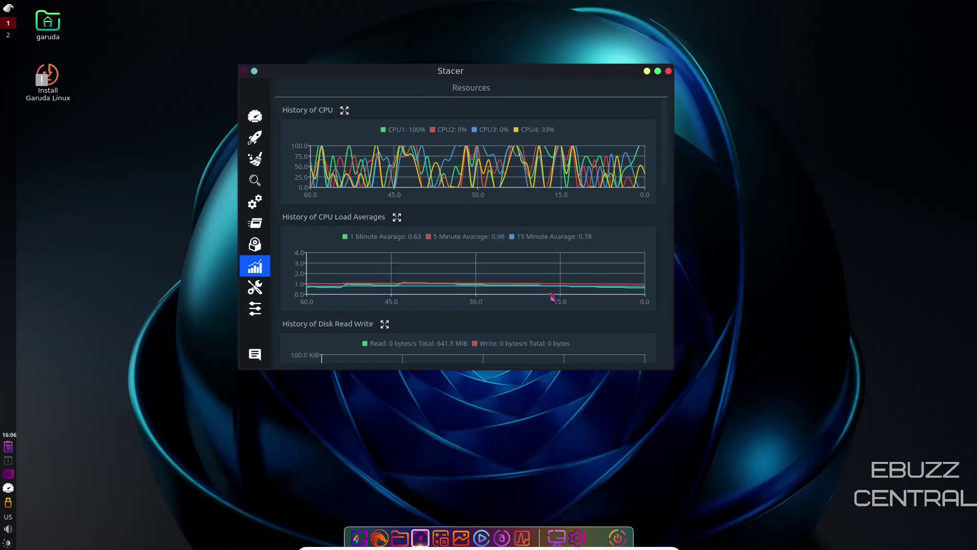
scroll(667, 209, down, 5)
drag(669, 218, 663, 168)
Step: Look over Stacer's Helpers hosts manager and Settings pages, then close the Stacer window
click(254, 287)
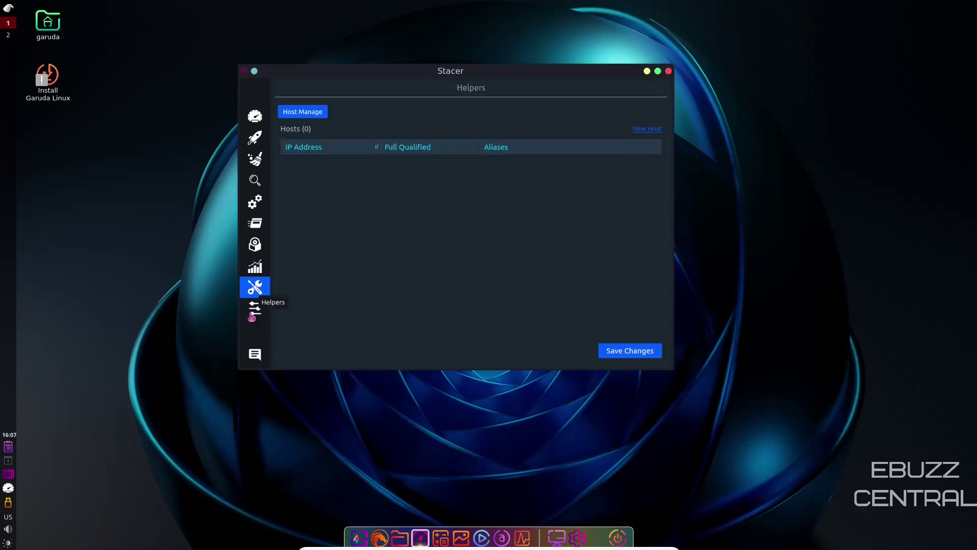
click(253, 315)
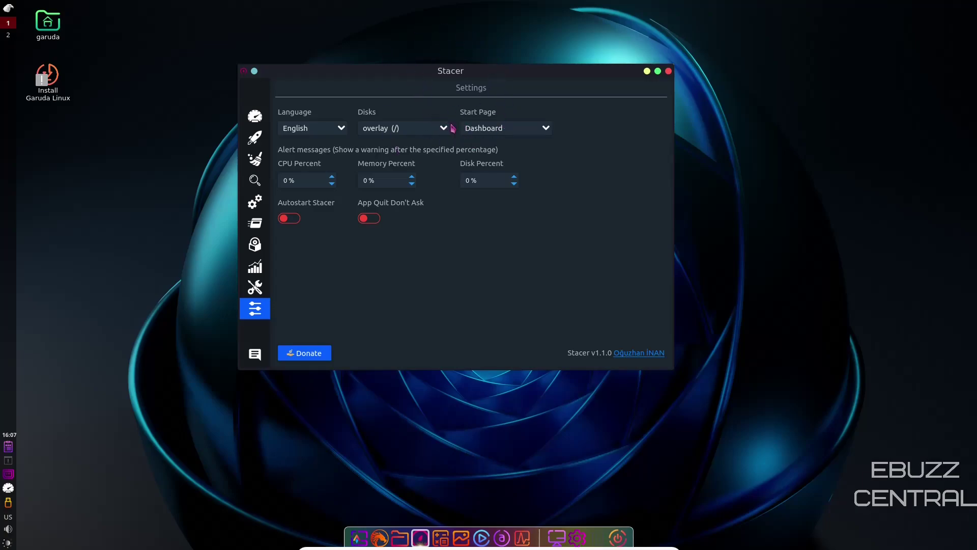
click(670, 73)
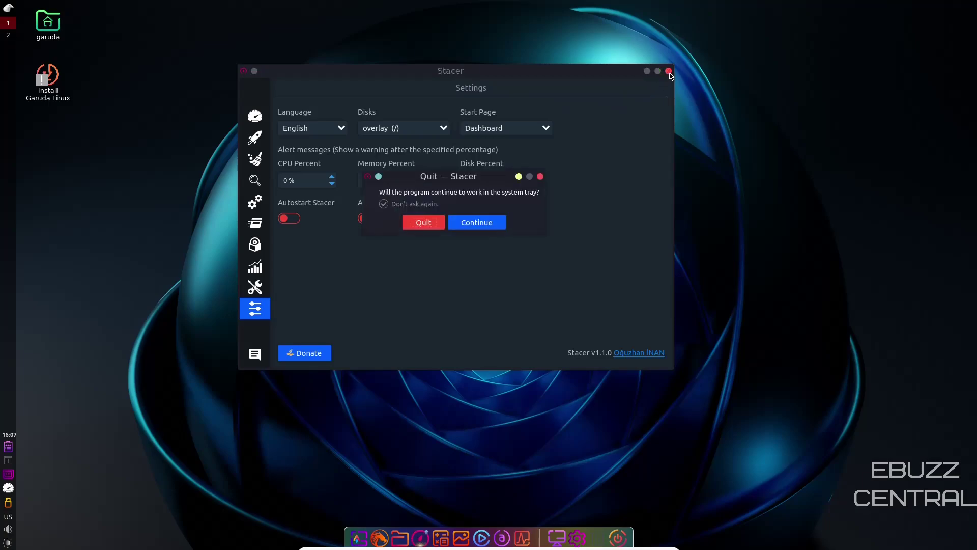
Step: Quit Stacer completely, then briefly open SpeedCrunch, move its window and close it
click(443, 223)
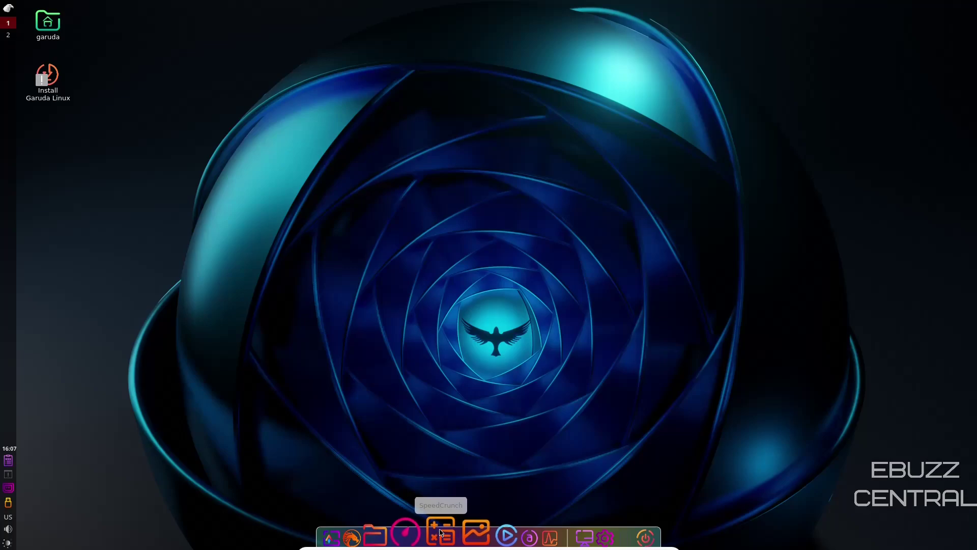
click(440, 528)
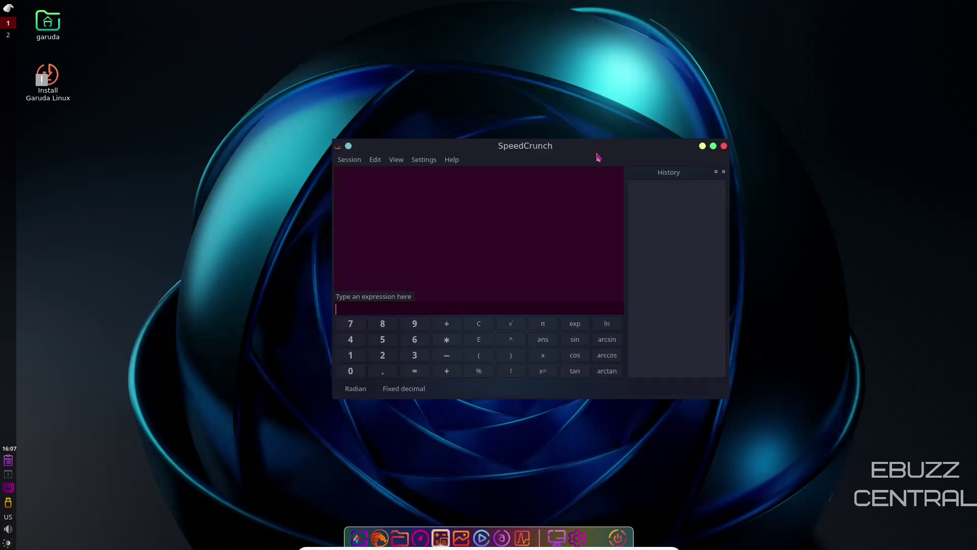
drag(583, 150, 531, 108)
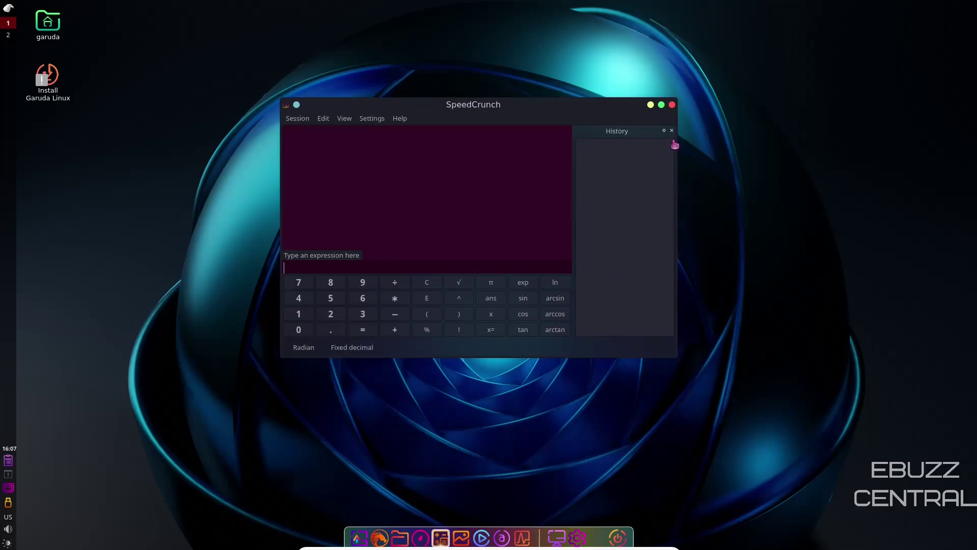
click(672, 104)
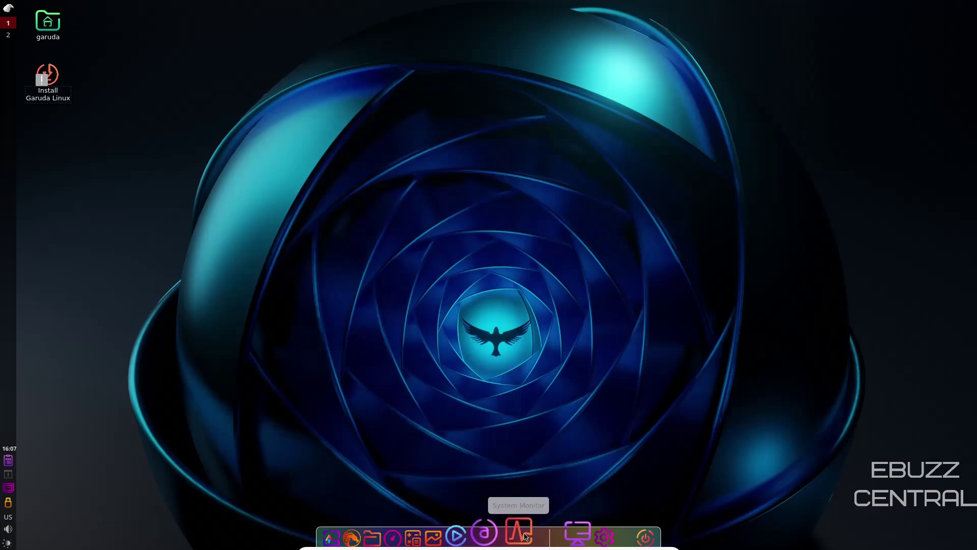
Step: Open the System Activity process monitor, then close its window
click(525, 536)
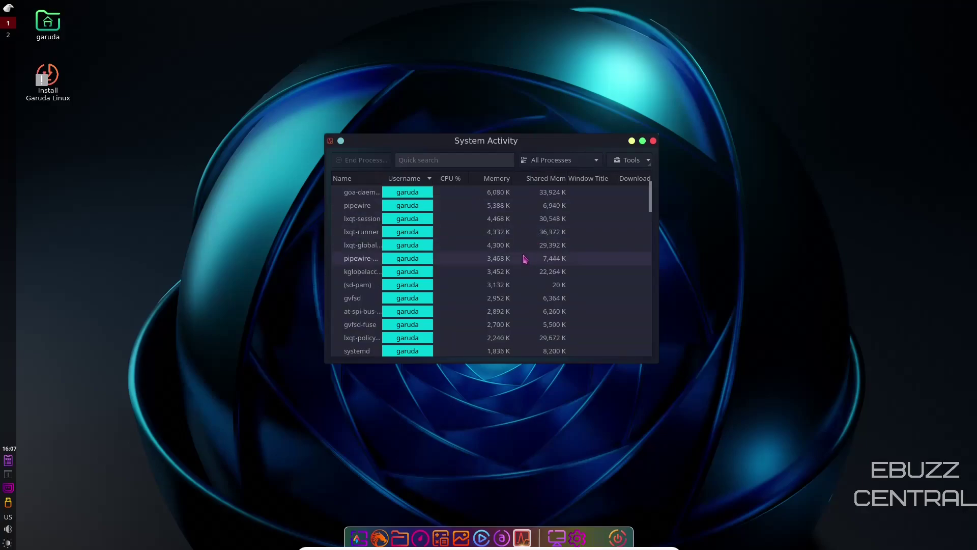
click(654, 142)
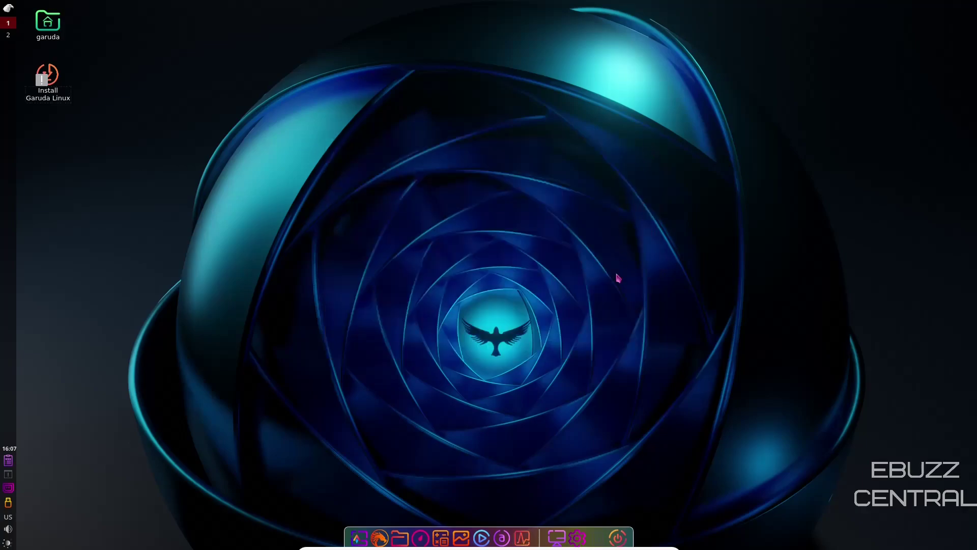
Step: Open and enlarge the Configuration Center, then open Appearance, keeping kvantum-dark as the Qt style
click(578, 533)
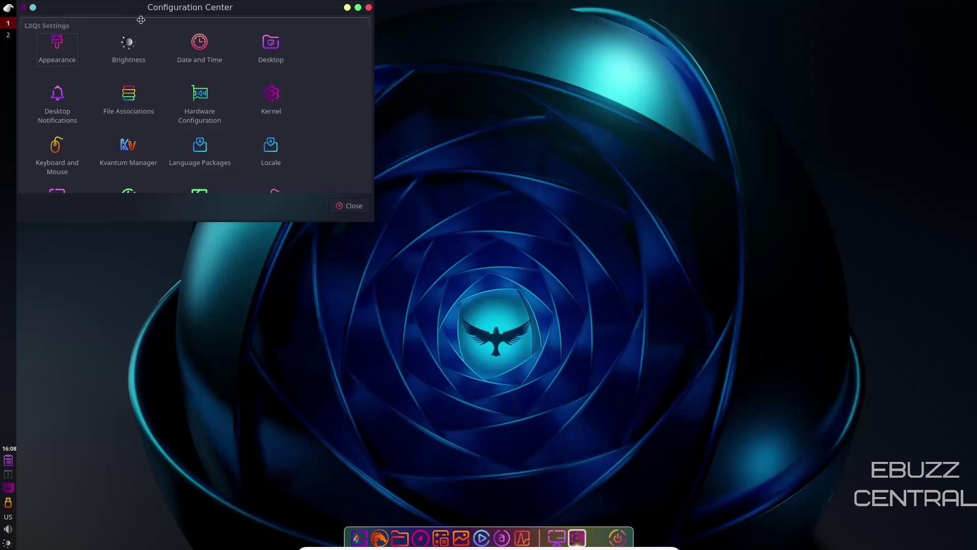
drag(155, 25, 331, 74)
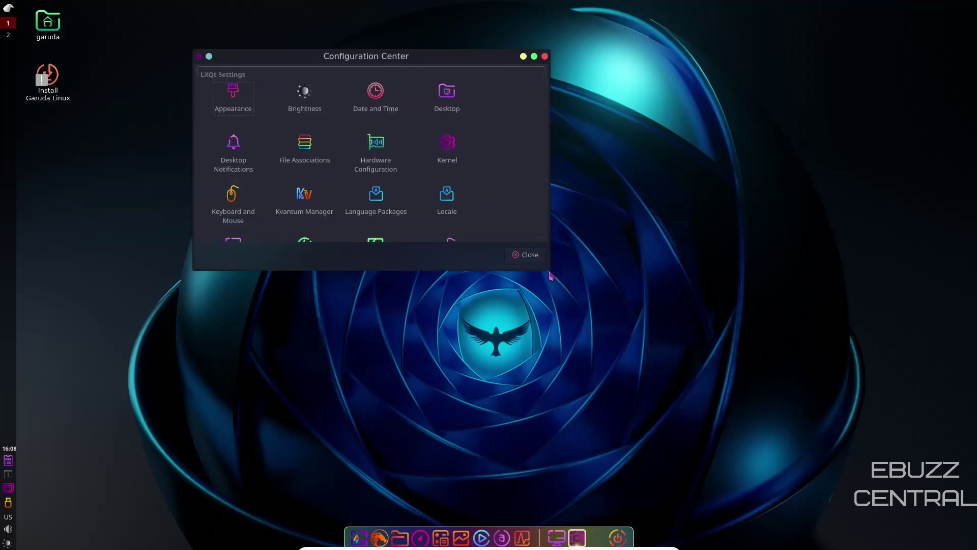
drag(550, 271, 794, 489)
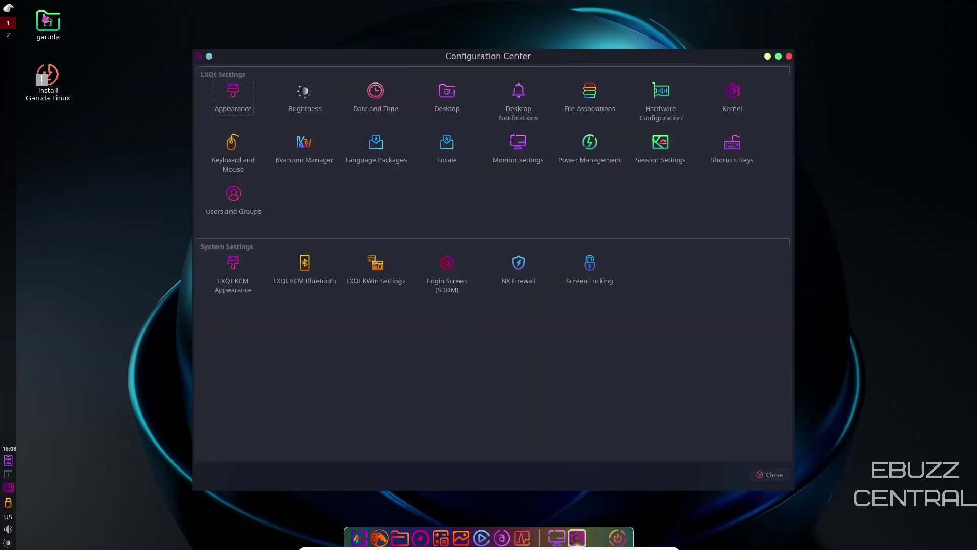
click(242, 101)
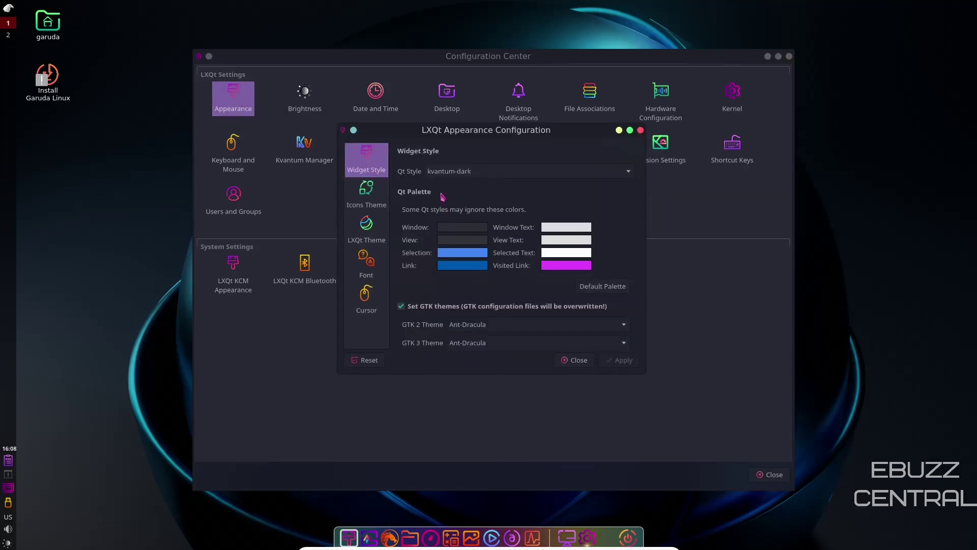
click(503, 176)
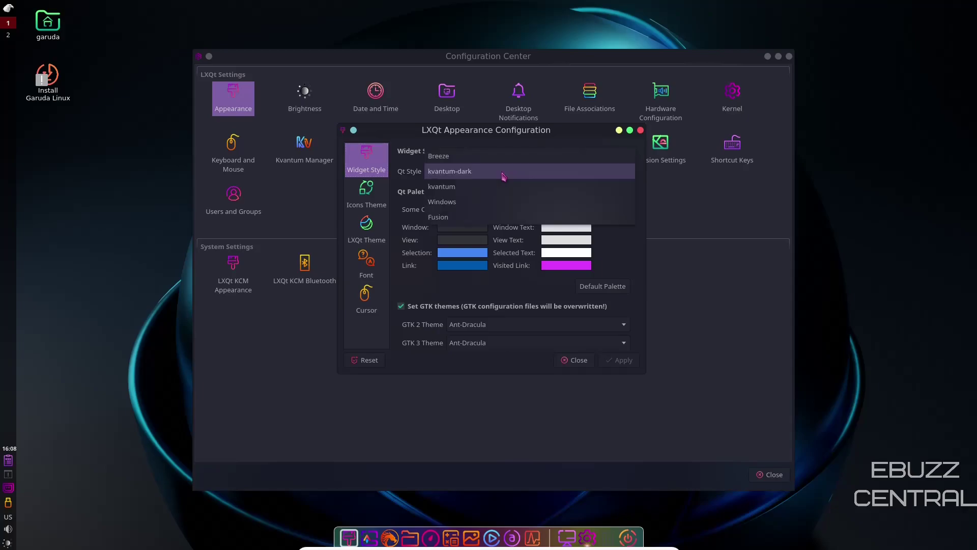
click(504, 173)
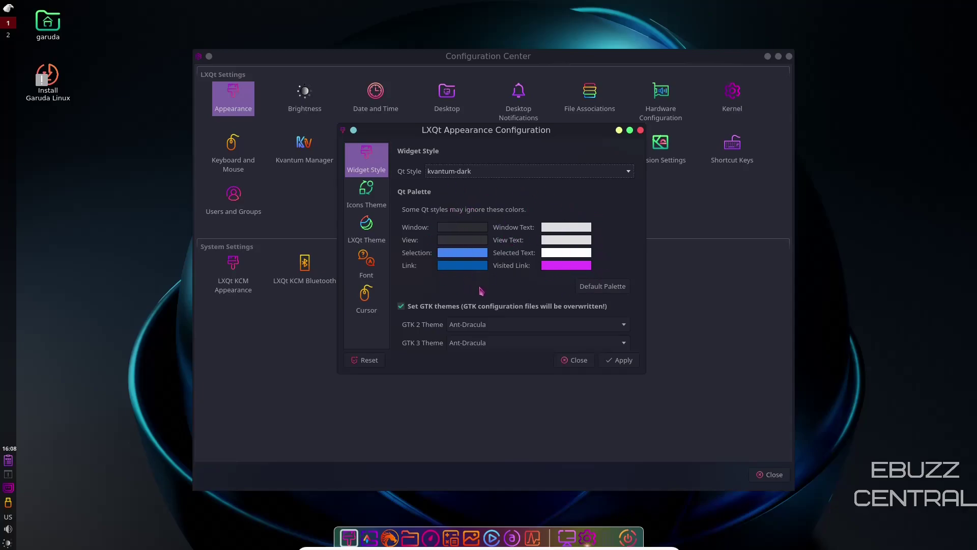
Step: Apply the Infinity-Dark-Icons icon theme, then restore and apply BeautyLine
click(363, 189)
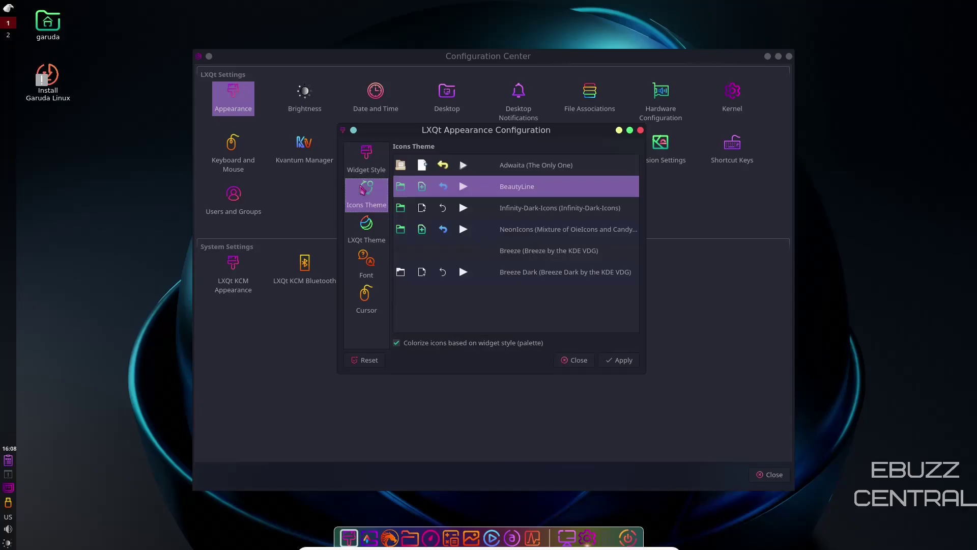
click(532, 211)
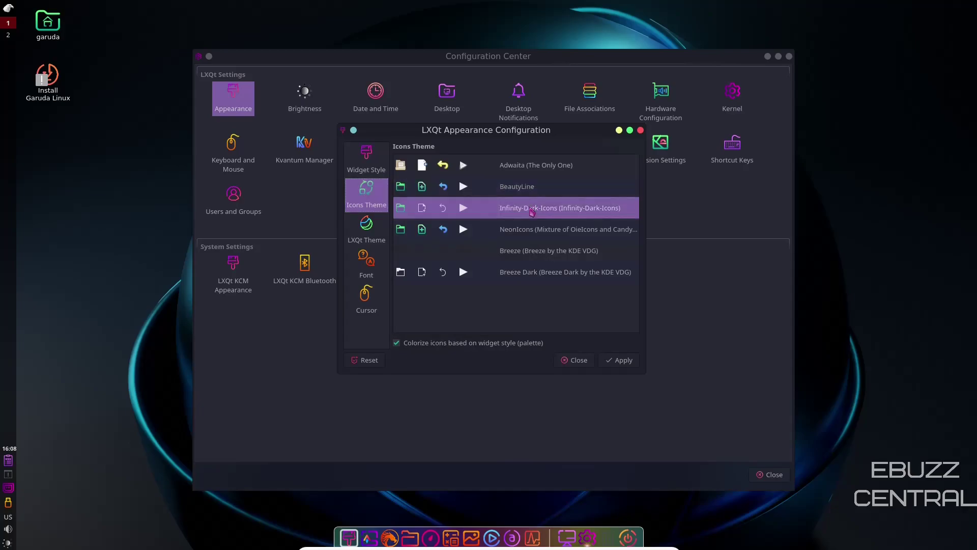
click(620, 362)
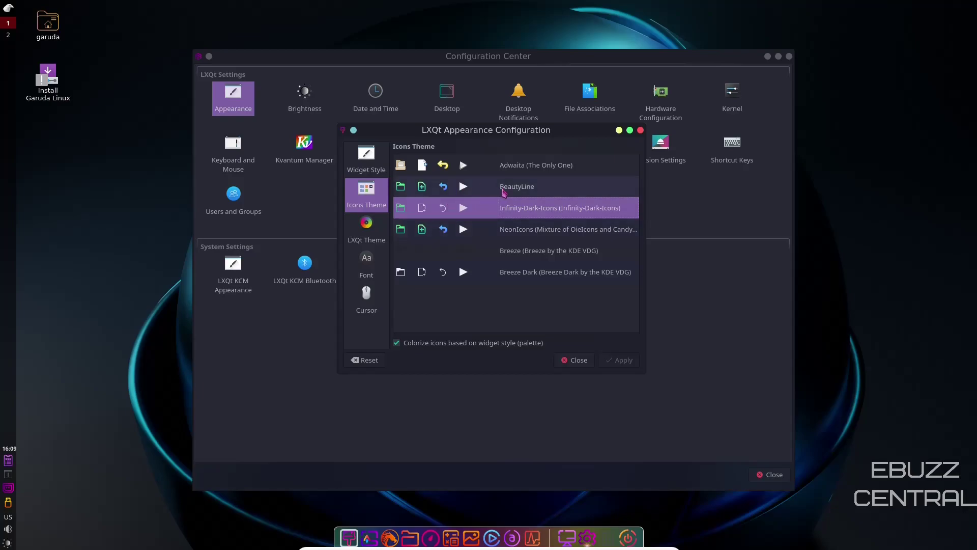
click(511, 194)
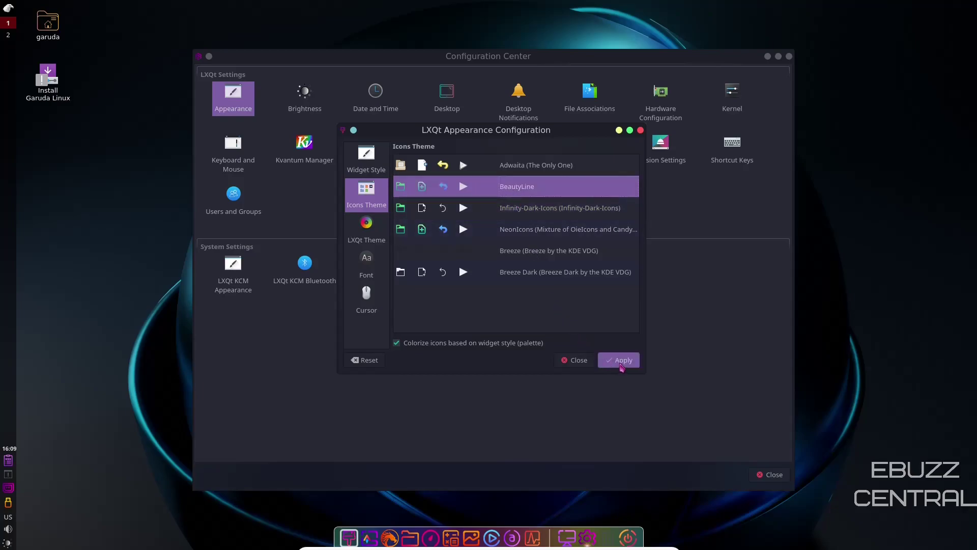
click(621, 364)
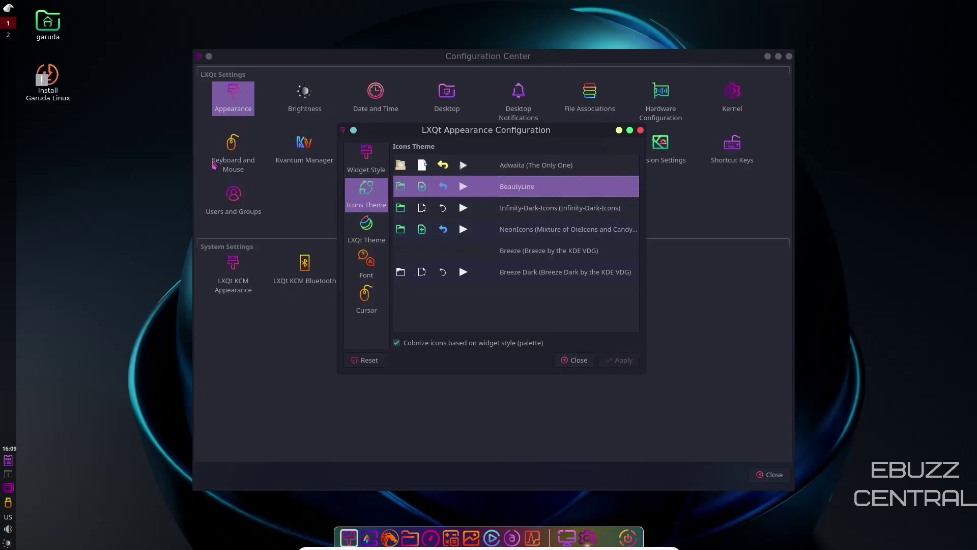
click(371, 228)
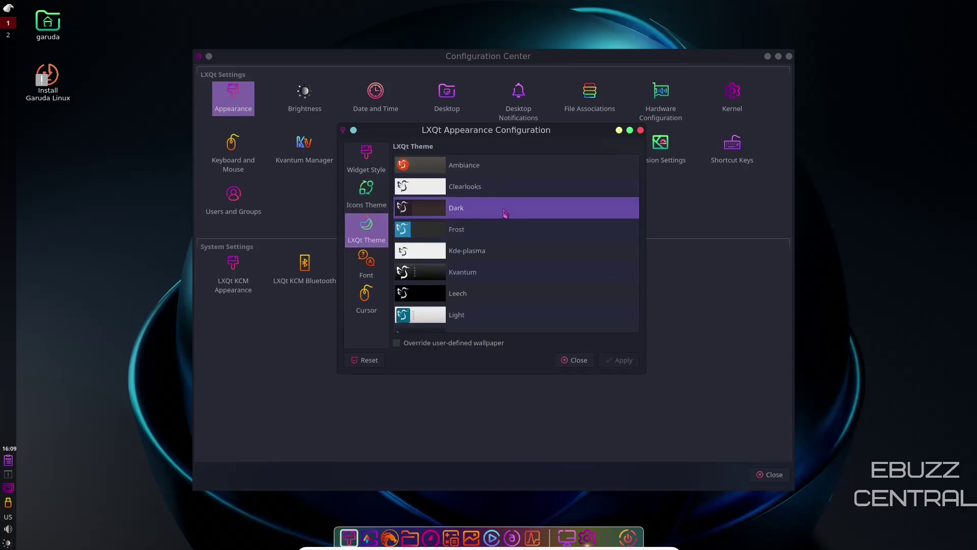
Step: Apply the Ambiance, then Kvantum LXQt themes before returning to Dark
click(448, 169)
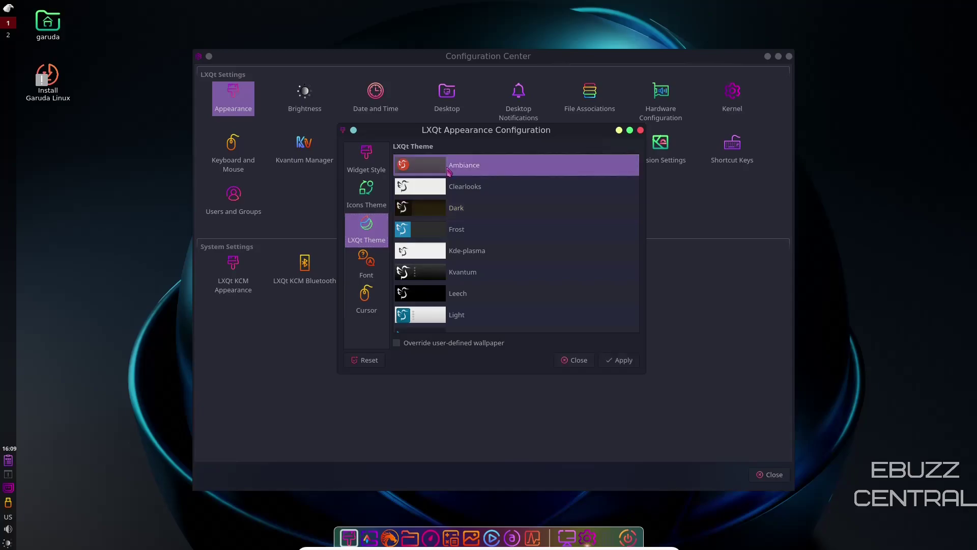
click(622, 360)
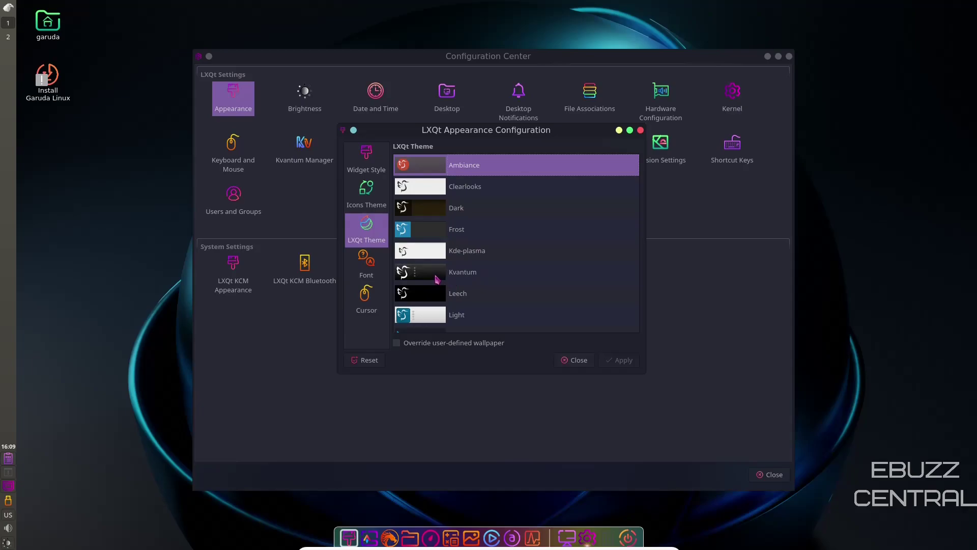
click(441, 279)
click(621, 362)
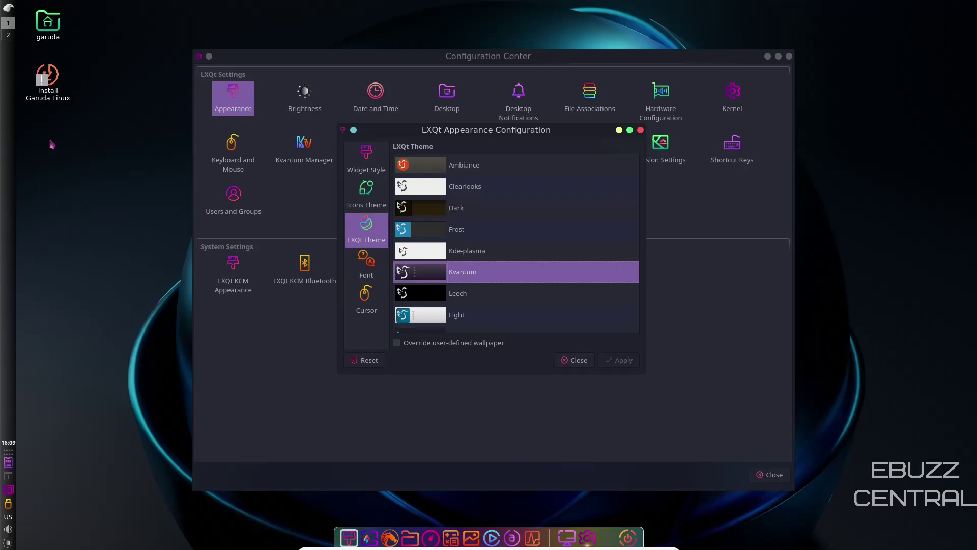
click(434, 211)
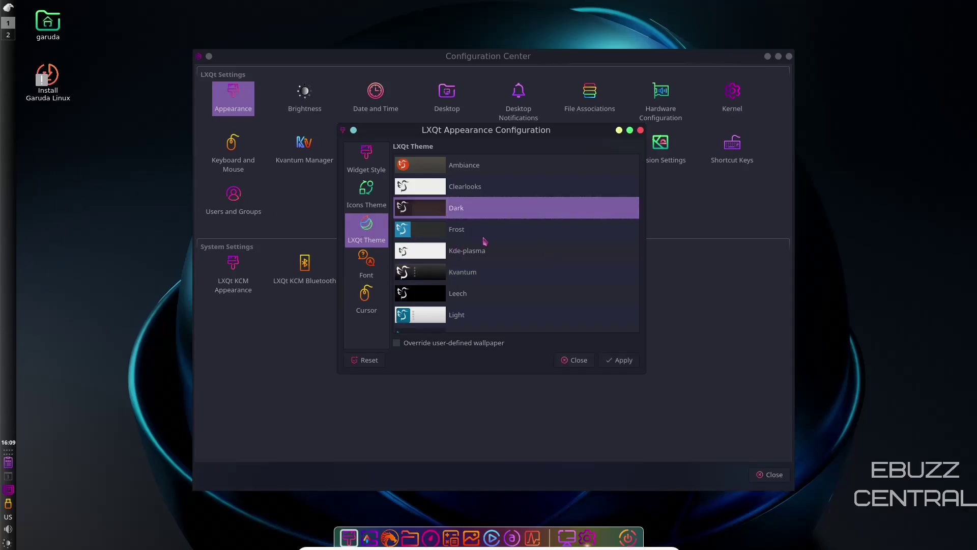
click(618, 362)
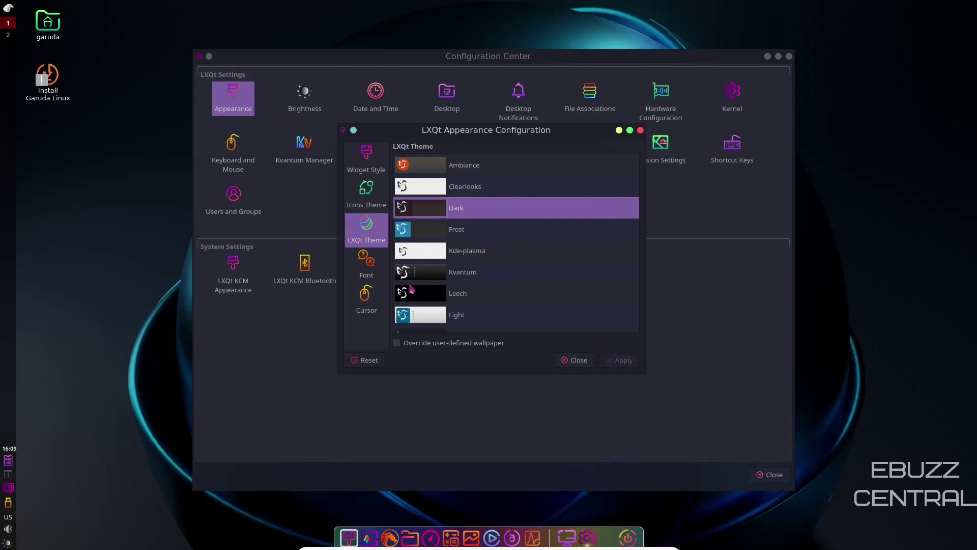
click(373, 267)
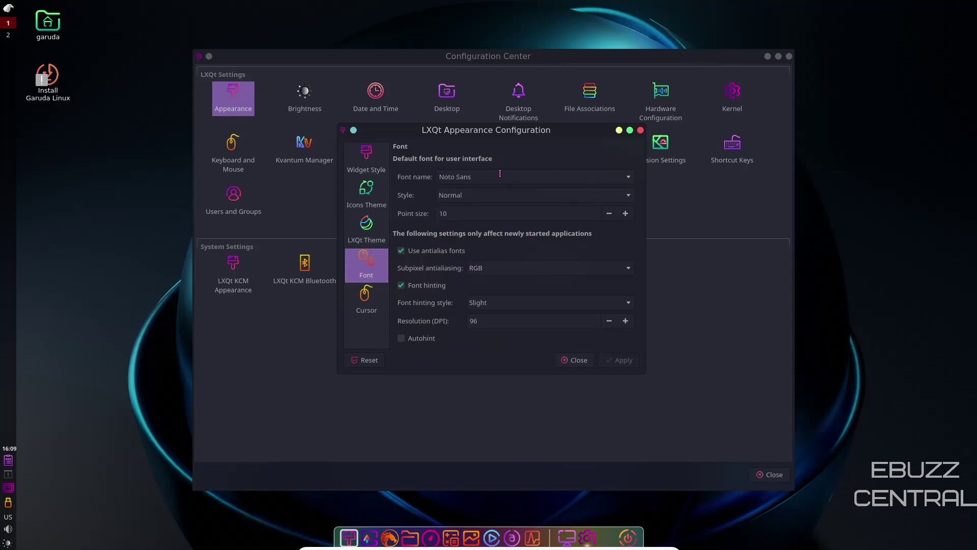
Step: Raise the interface font to 13 points and apply it, then close Appearance Configuration
click(628, 214)
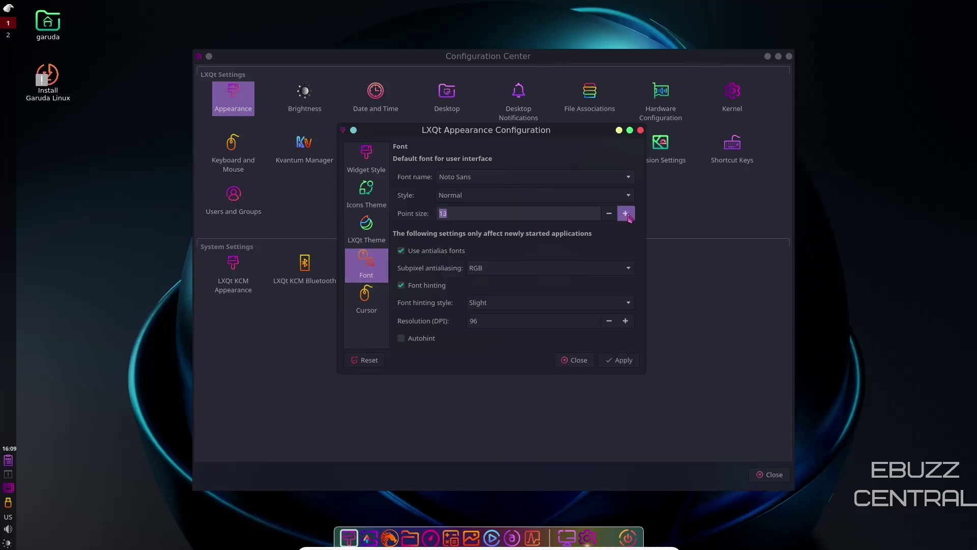
click(620, 360)
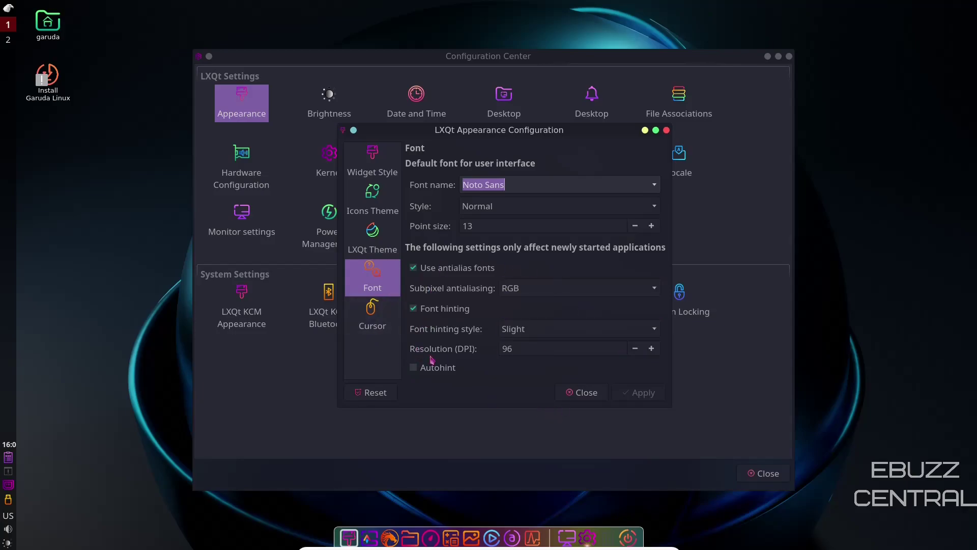
click(376, 312)
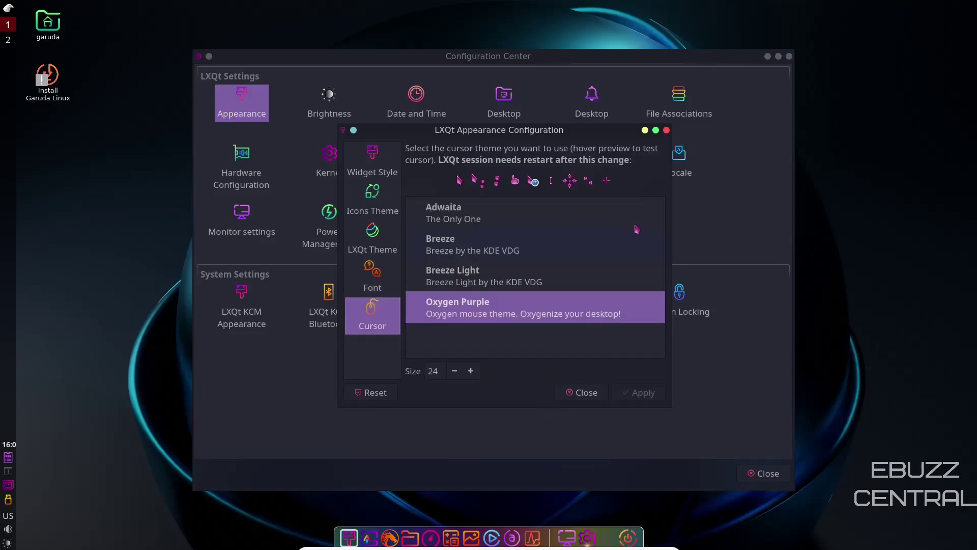
click(667, 131)
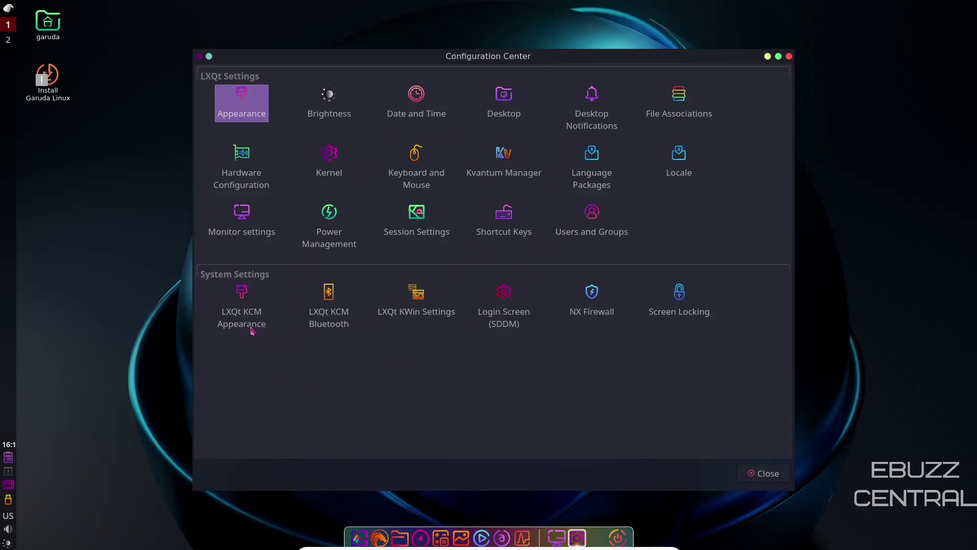
Step: Open LXQt KCM Appearance, view its Dracula global theme, colour schemes and fonts, then close it
click(241, 302)
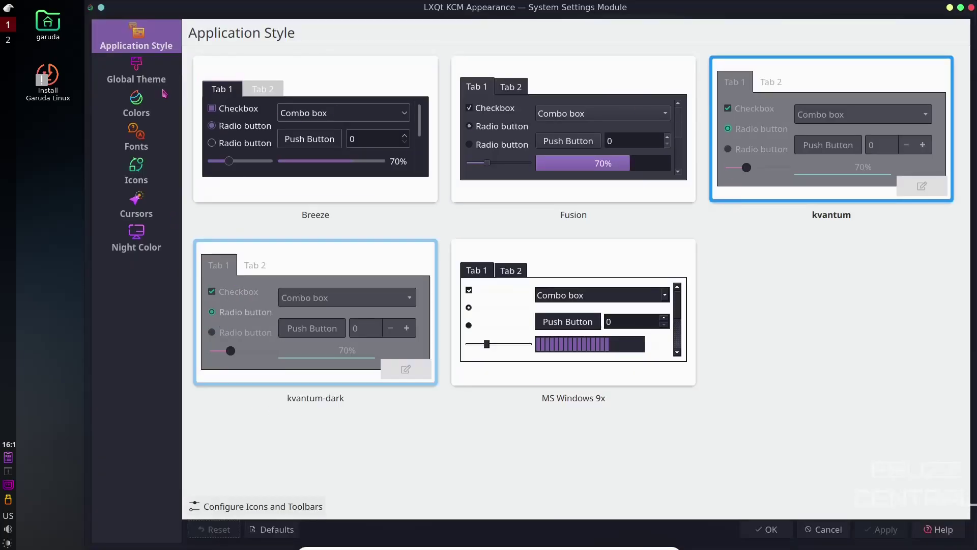
click(143, 75)
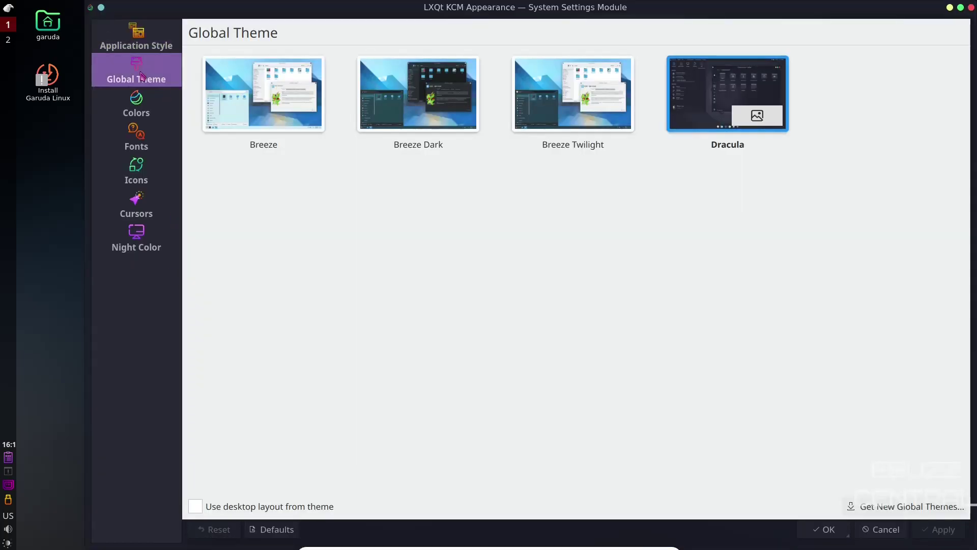
click(135, 111)
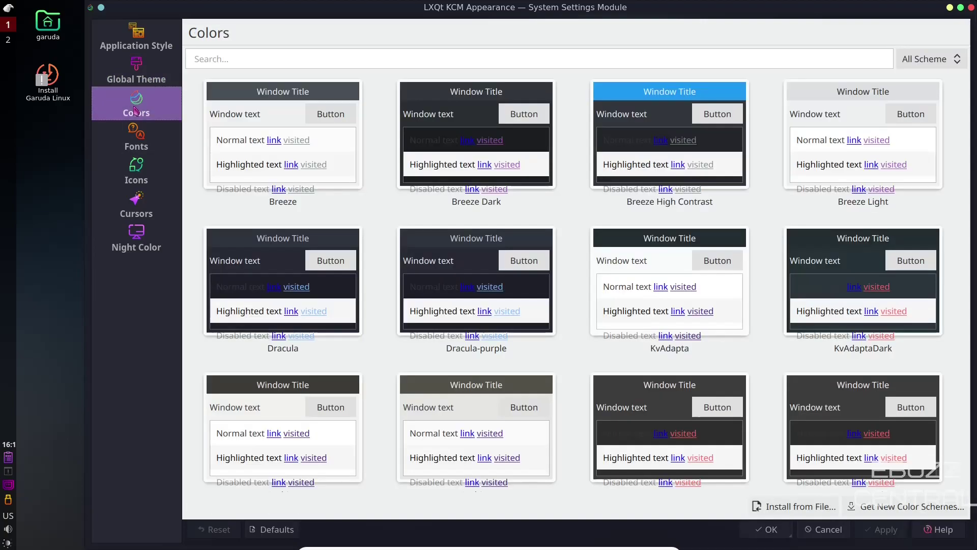
click(142, 143)
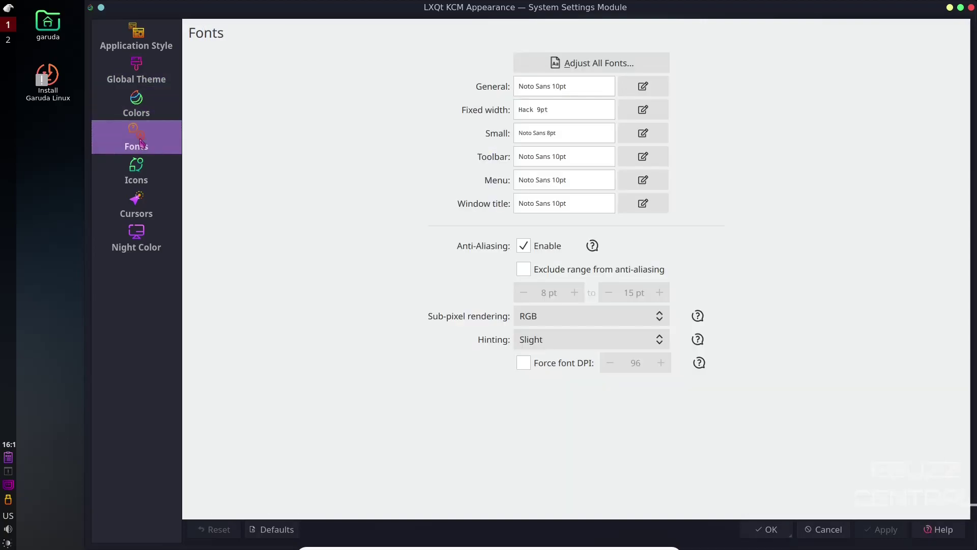
click(972, 9)
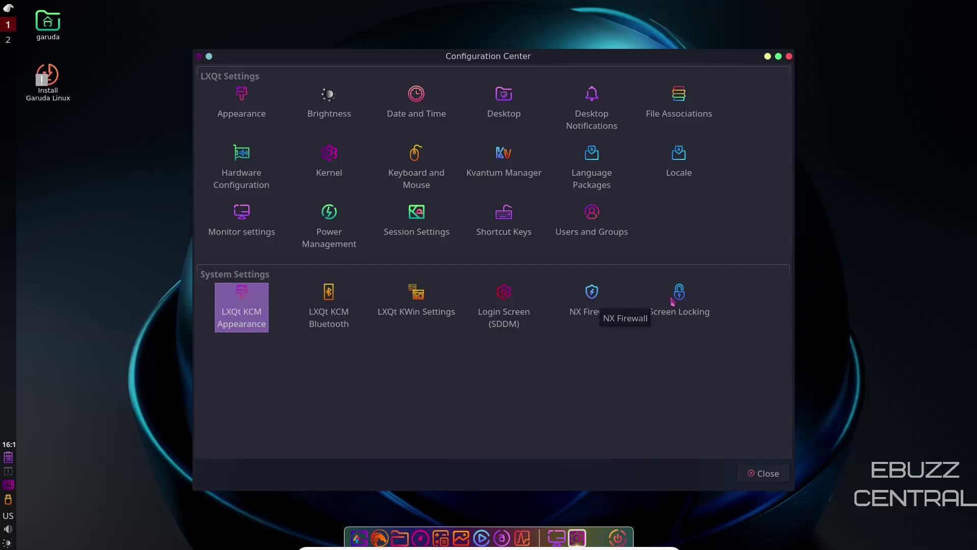
Step: Close the Configuration Center and browse the menu's Accessories, Office, Programming, System Tools and Leave categories
click(789, 57)
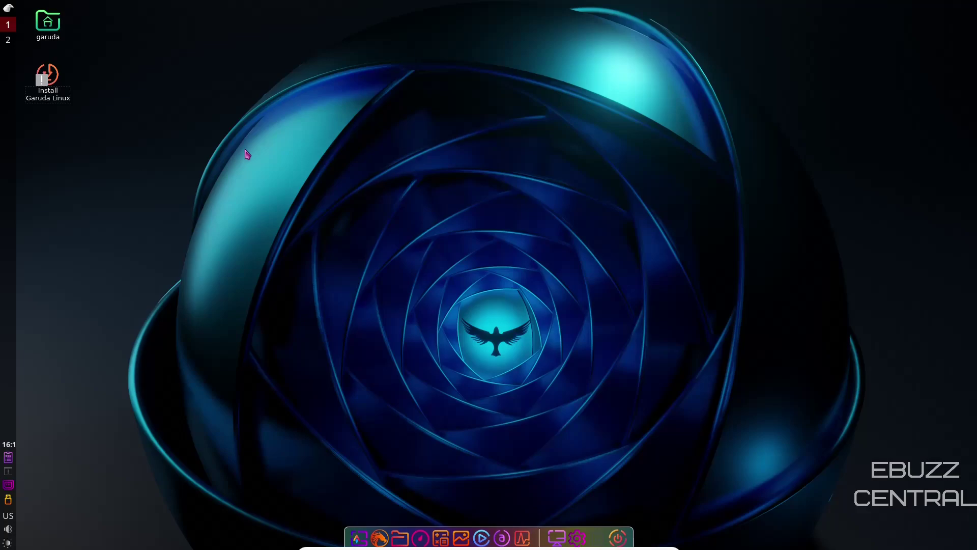
click(8, 9)
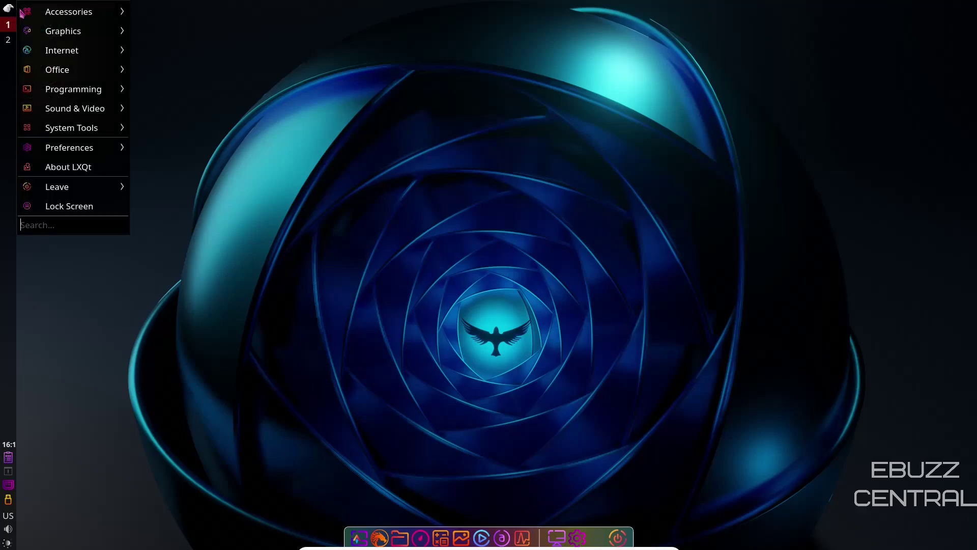
mouse_move(87, 17)
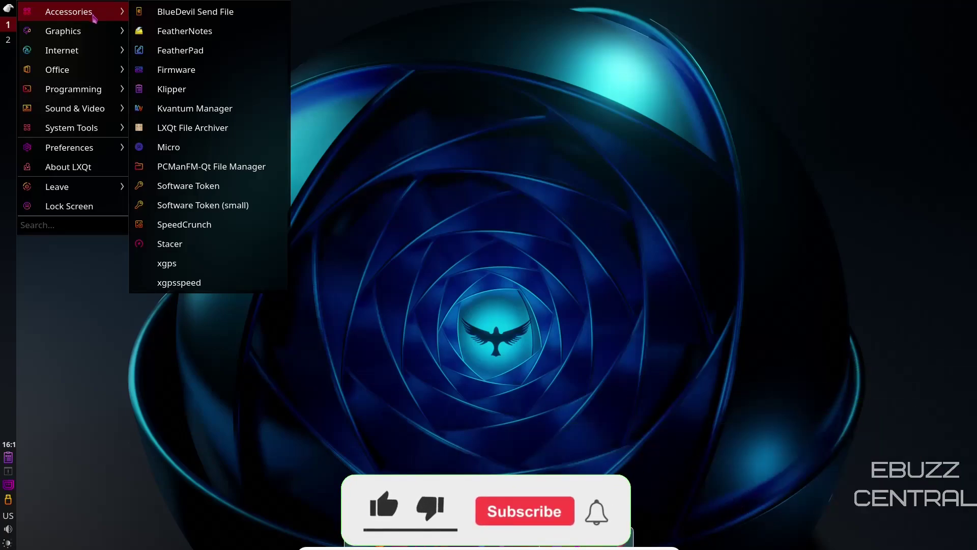
mouse_move(83, 36)
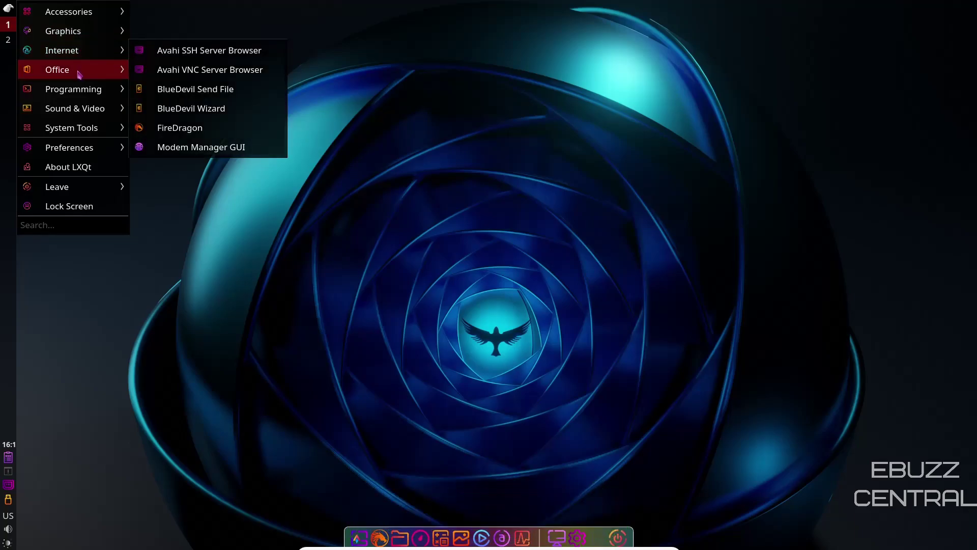
mouse_move(79, 79)
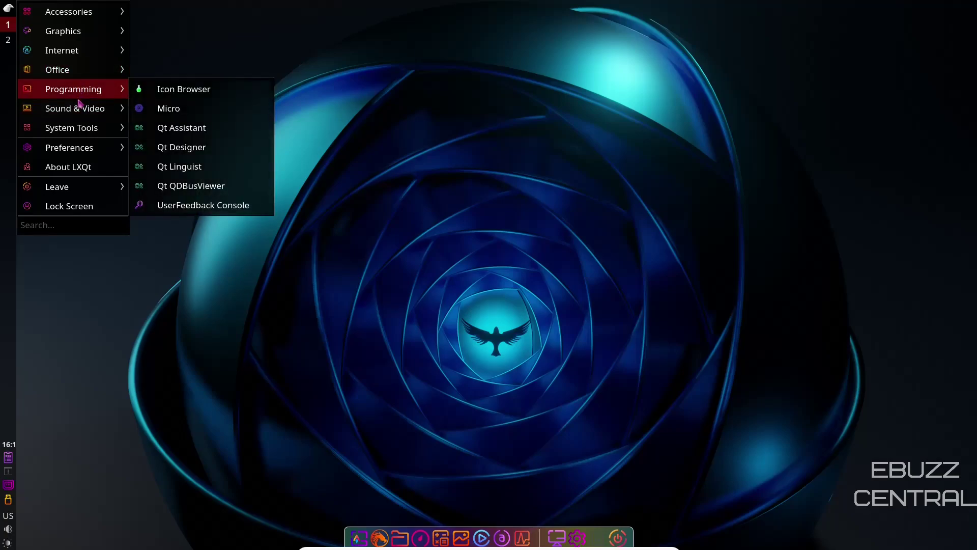
mouse_move(83, 111)
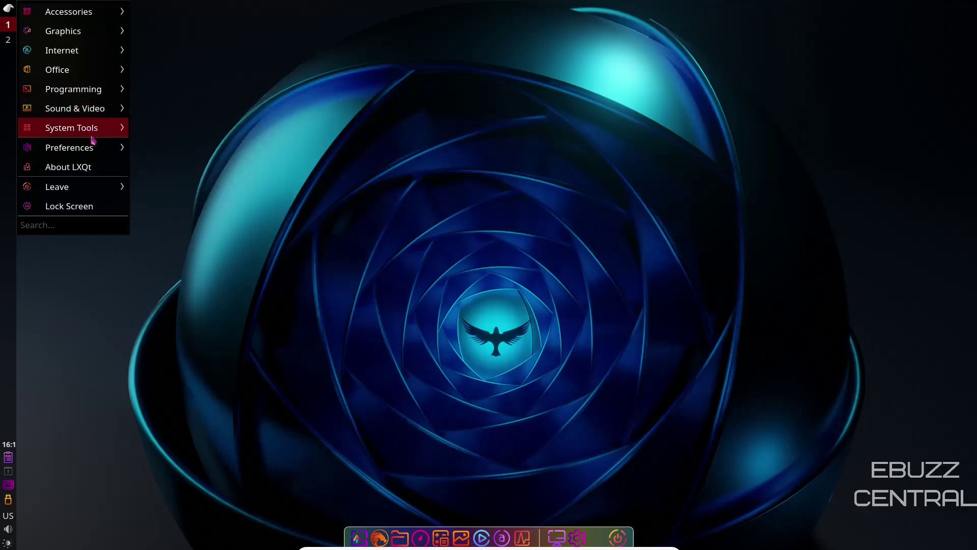
mouse_move(92, 138)
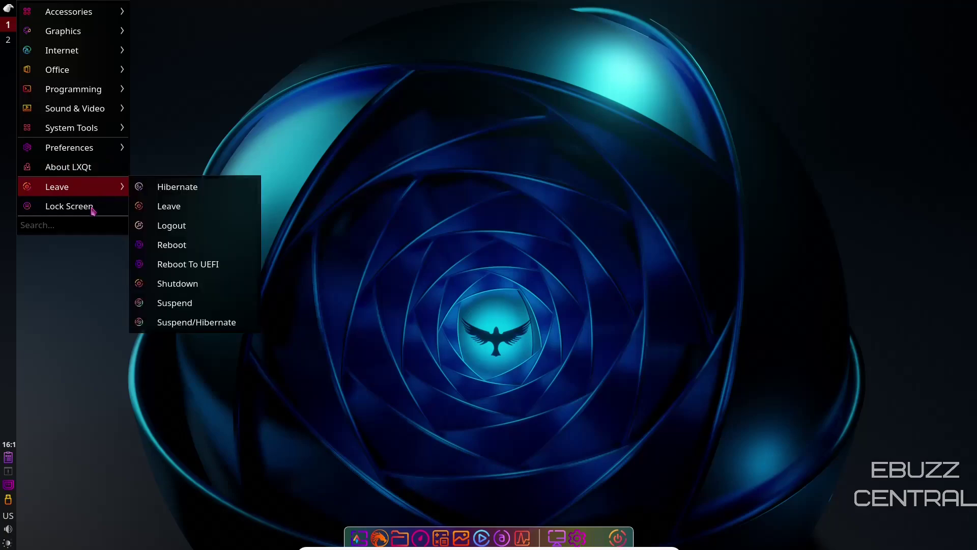
Step: From the desktop context menu, open Desktop Preferences and apply Dragon.png as the wallpaper
click(617, 196)
right_click(375, 169)
click(458, 349)
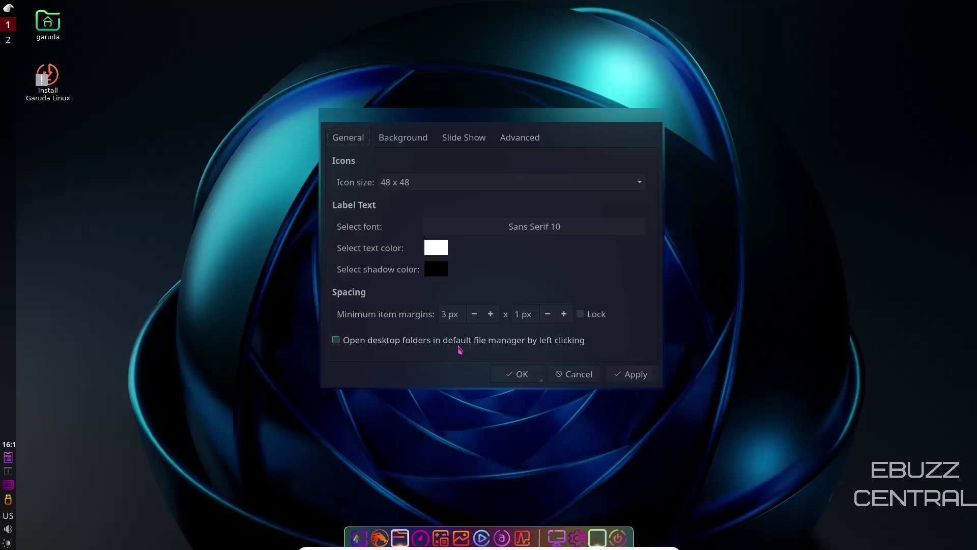
click(412, 142)
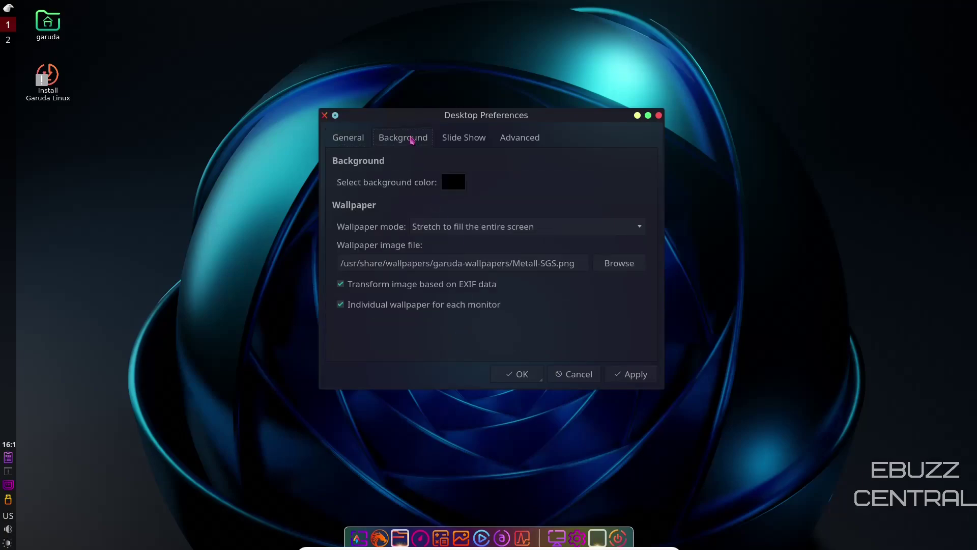
click(617, 266)
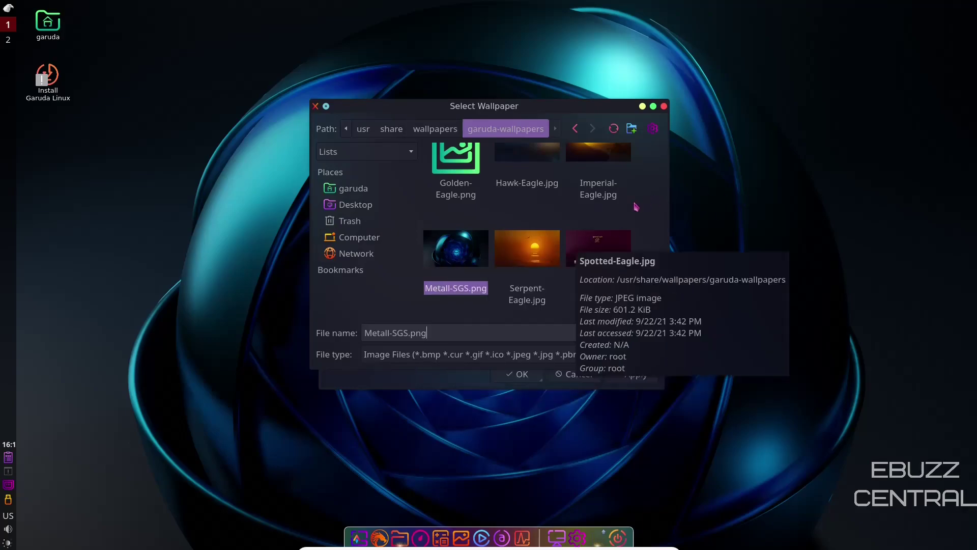
scroll(631, 204, up, 5)
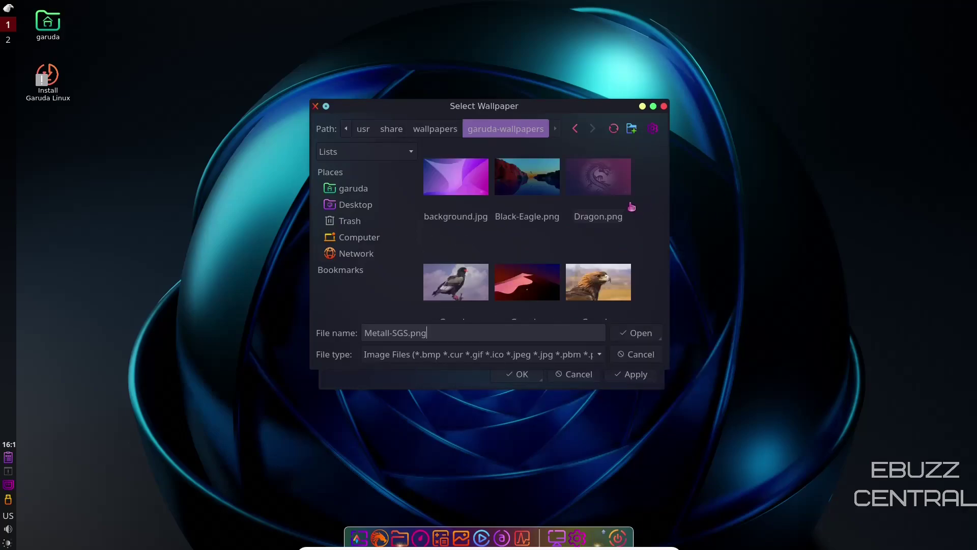
double_click(632, 207)
click(632, 374)
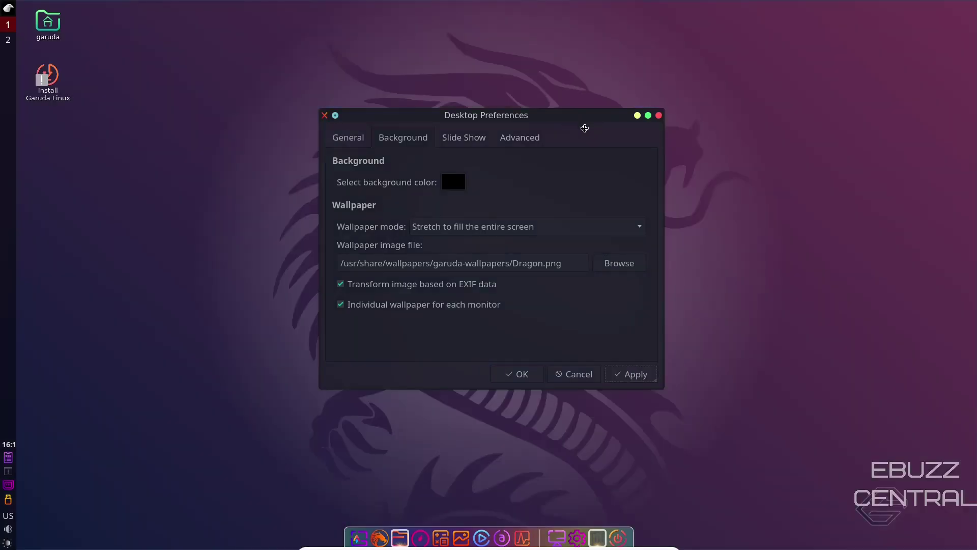
Step: Switch the desktop wallpaper to Garuda-Desert.png
drag(602, 136, 530, 110)
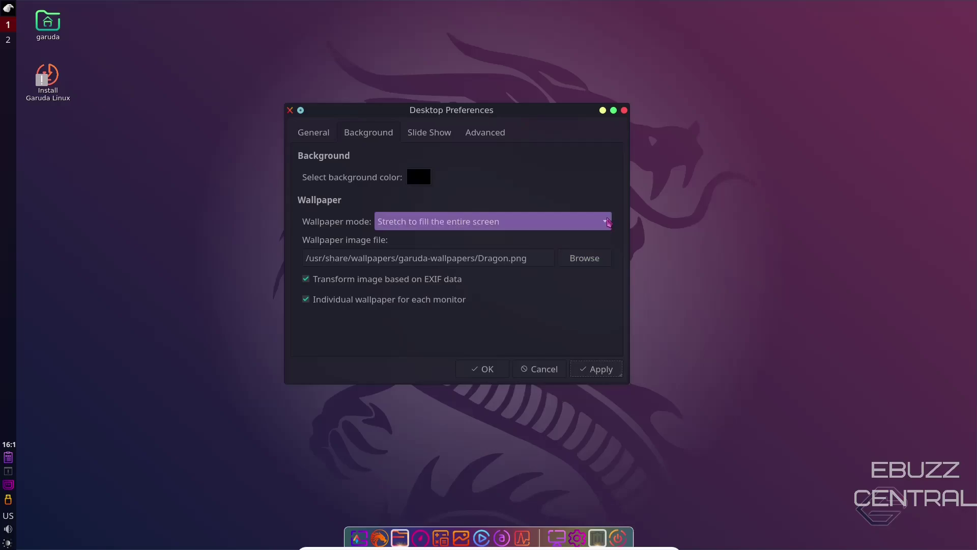
click(609, 222)
click(584, 259)
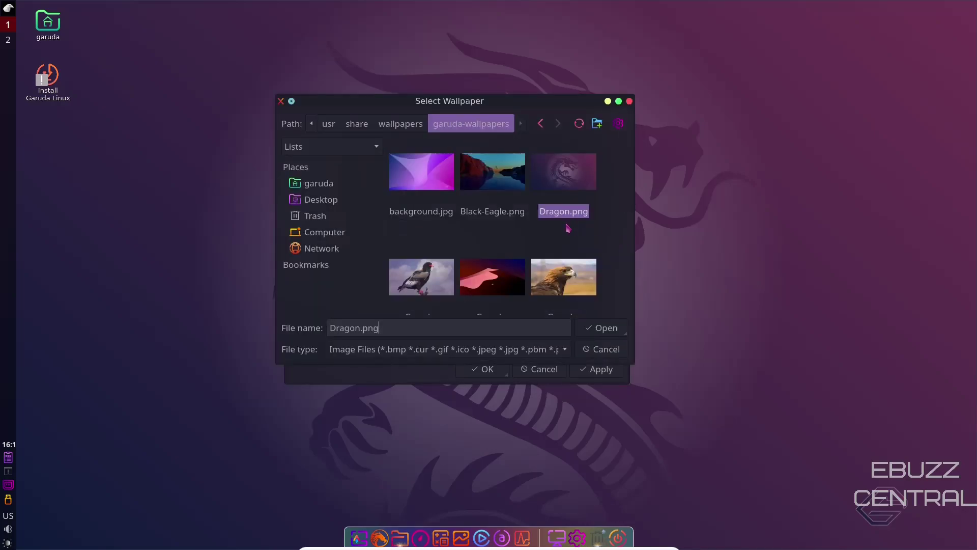
double_click(499, 285)
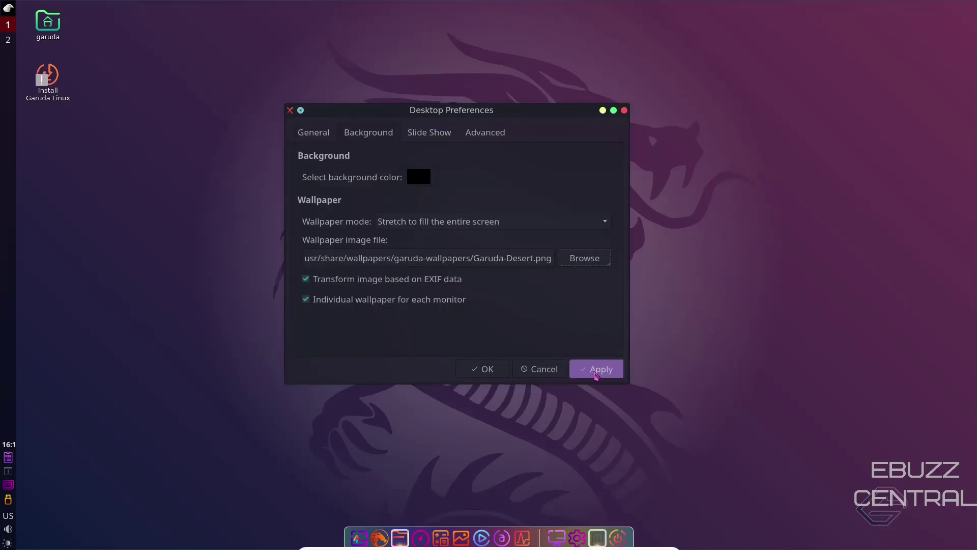
click(596, 369)
Step: Restore Metall-SGS.png as the wallpaper and close Desktop Preferences with OK
mouse_move(526, 111)
mouse_down()
mouse_move(765, 355)
mouse_move(672, 280)
mouse_move(496, 106)
mouse_move(331, 137)
mouse_move(532, 118)
mouse_up()
click(567, 265)
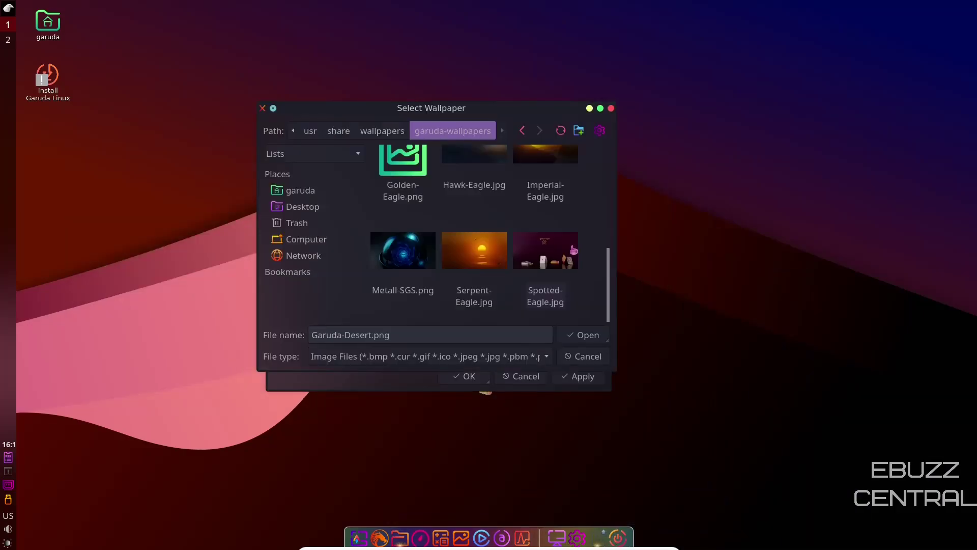
double_click(406, 254)
click(577, 378)
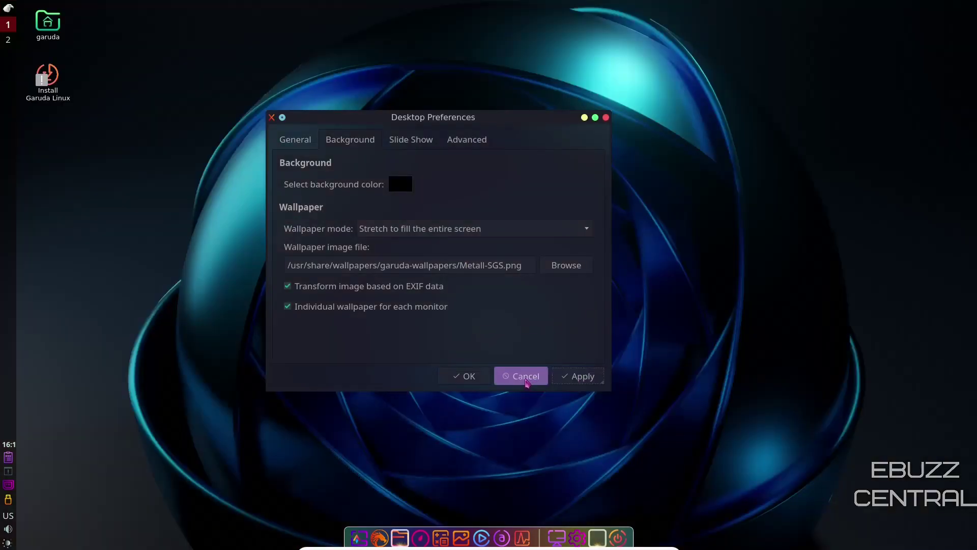
click(473, 377)
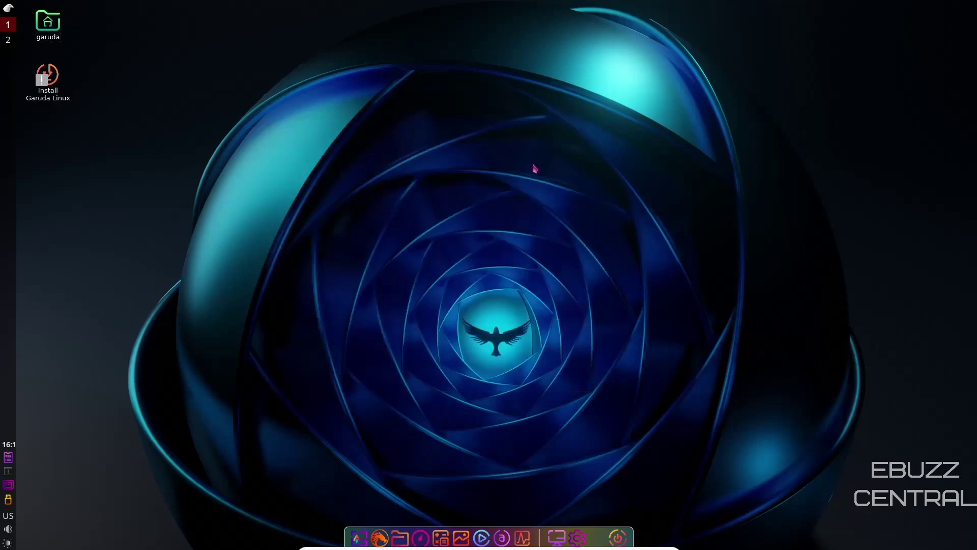
click(8, 7)
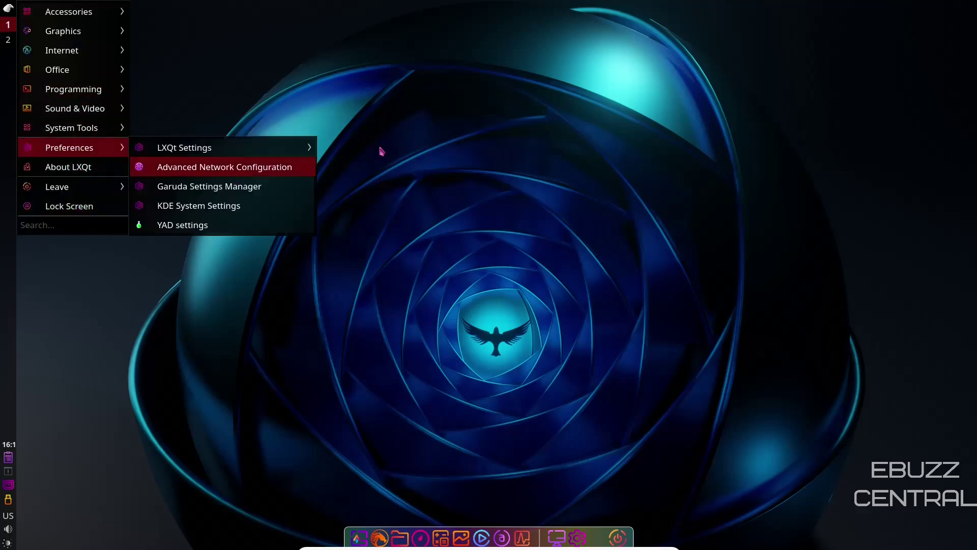
click(468, 137)
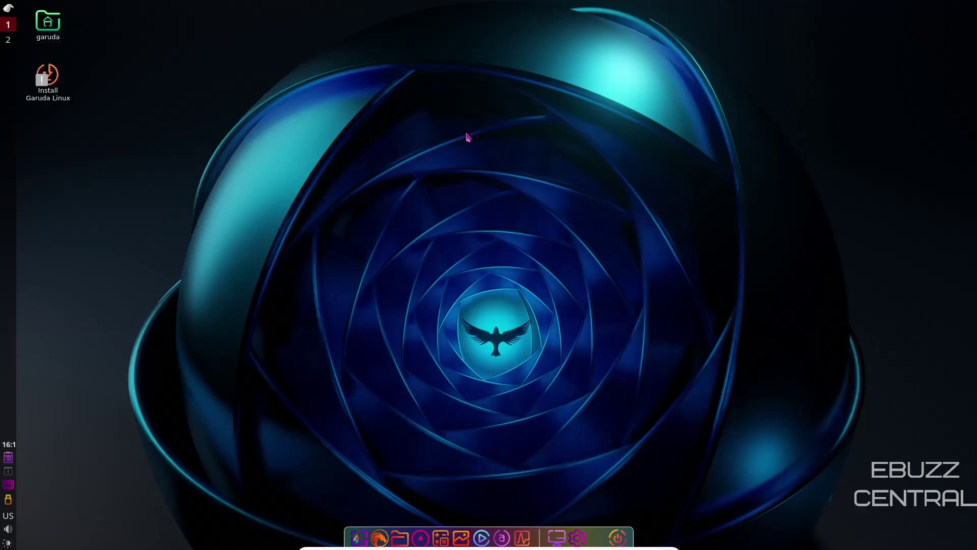